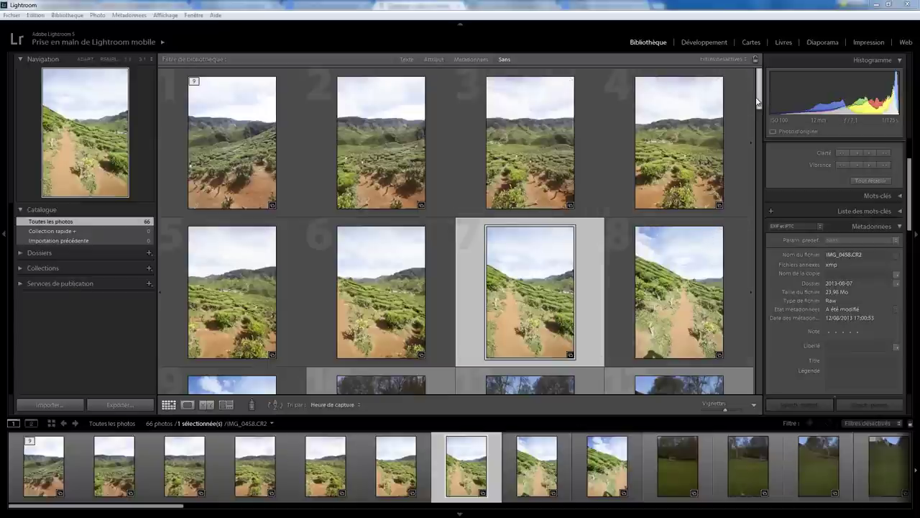
Select tea-plantation photos 1 through 9 and bring up the Exporter submenu for them.
mouse_move(760, 104)
left_mouse_down()
mouse_move(767, 375)
mouse_move(764, 93)
left_mouse_up()
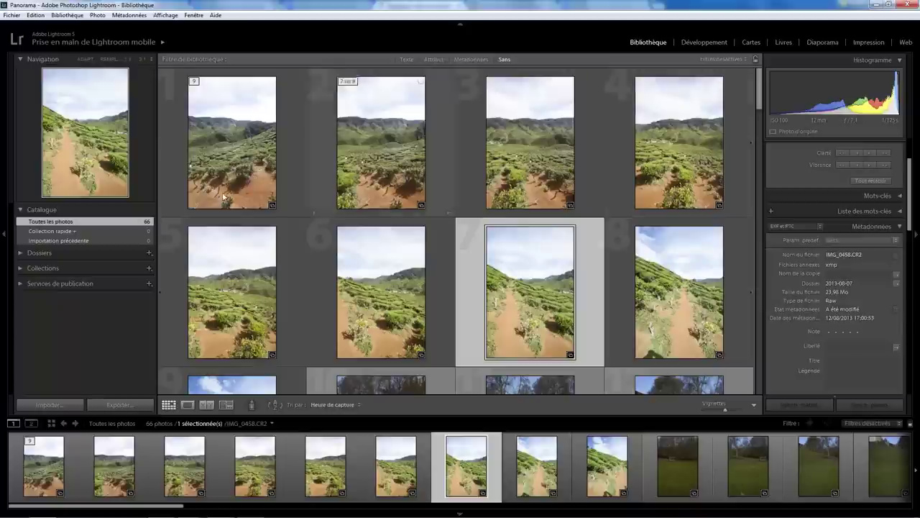
left_click(179, 160)
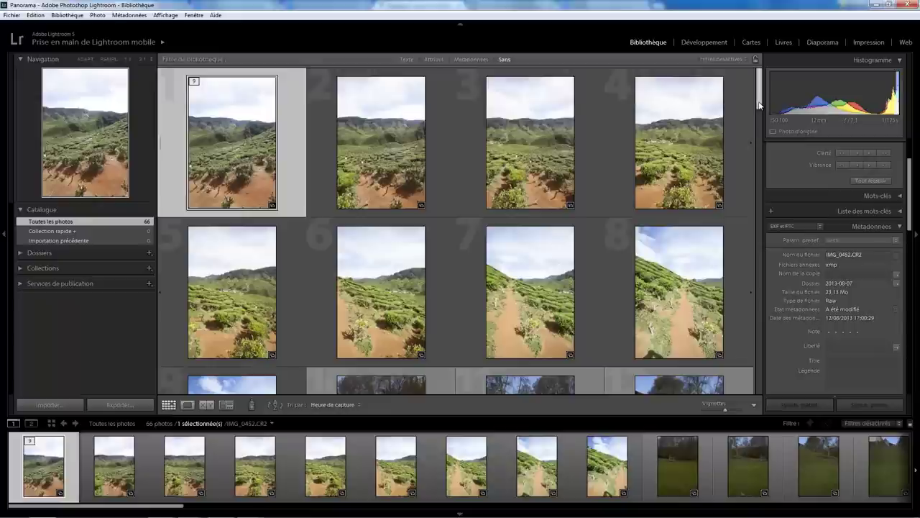
scroll(356, 330, "down", 2)
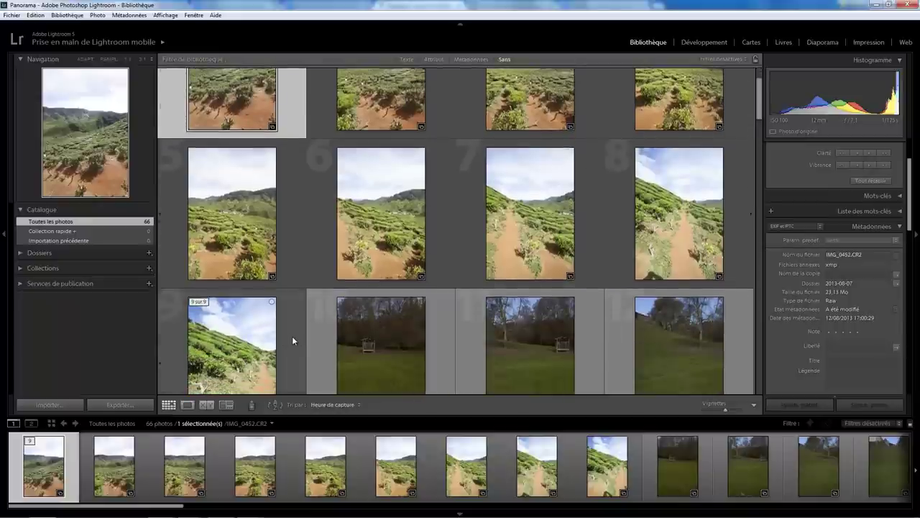
left_click(291, 336, "shift")
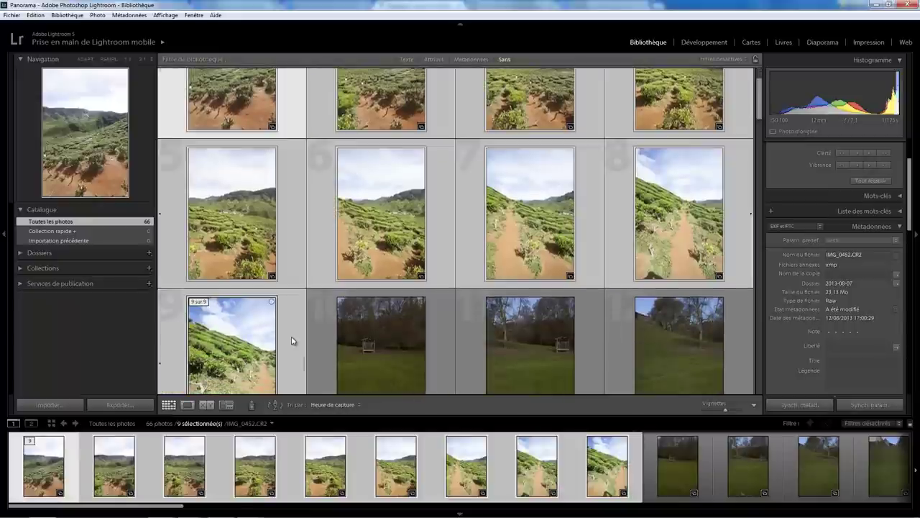
right_click(292, 240)
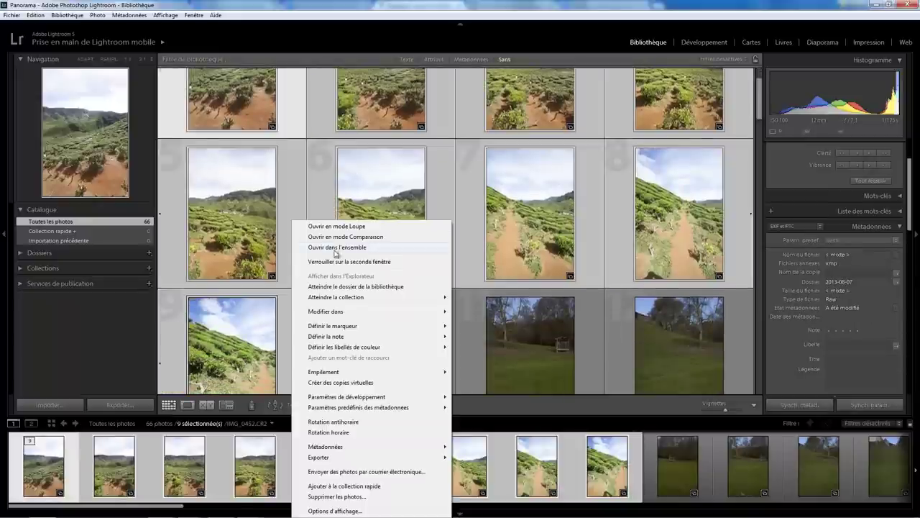
mouse_move(345, 457)
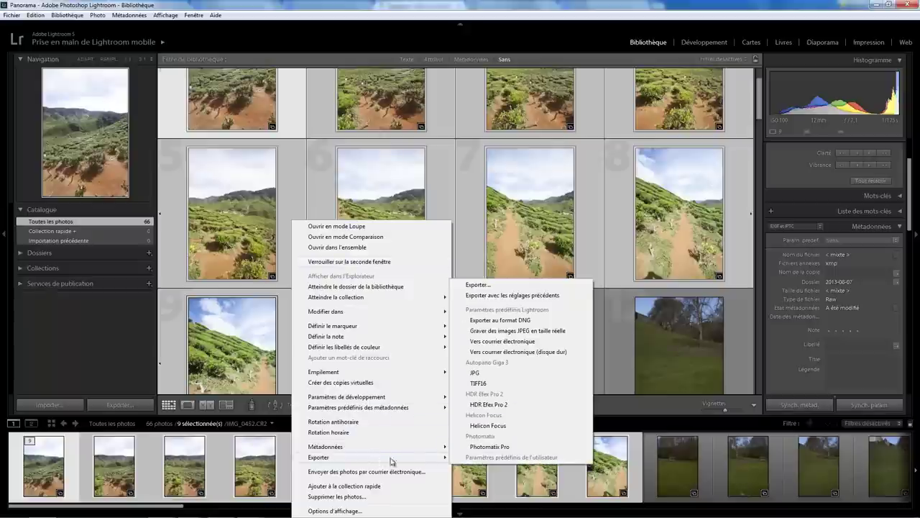
Open the export dialog for the nine photos and try the hard-disk (Disque dur) destination.
left_click(481, 286)
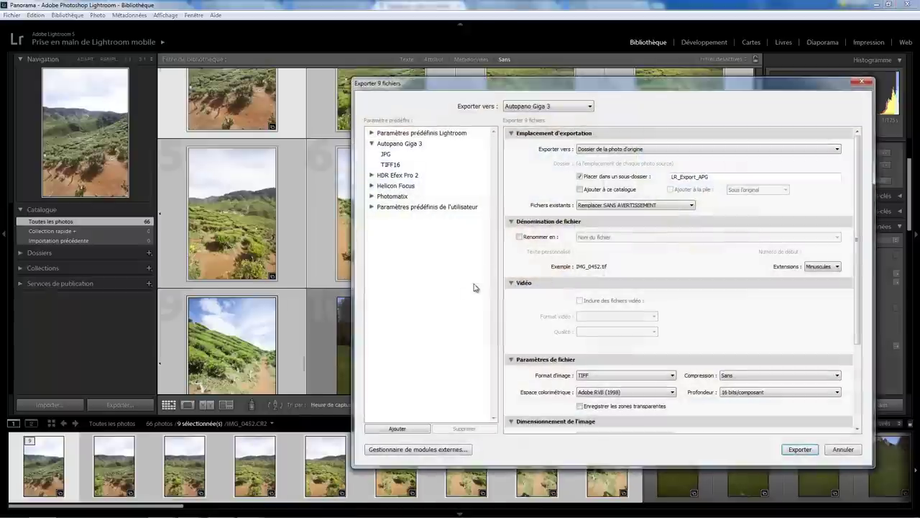
left_click(566, 108)
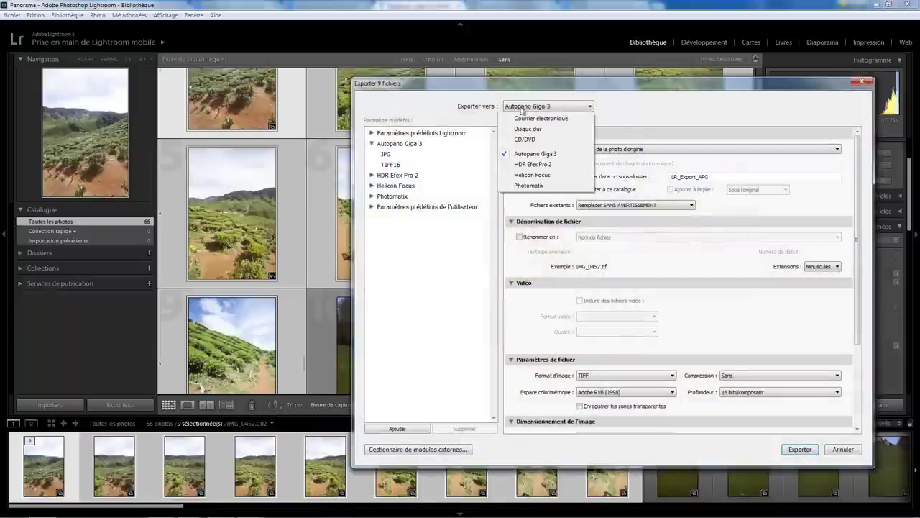
left_click(535, 130)
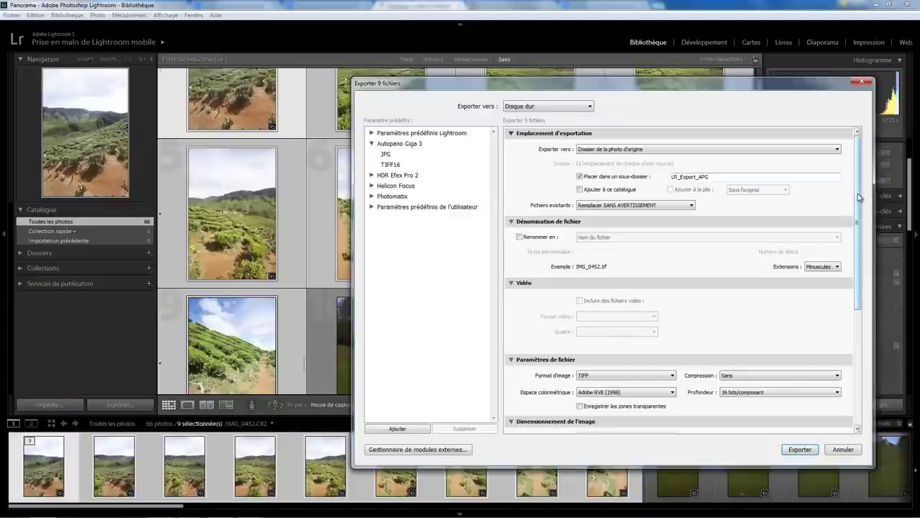
left_click_drag(858, 199, 858, 312)
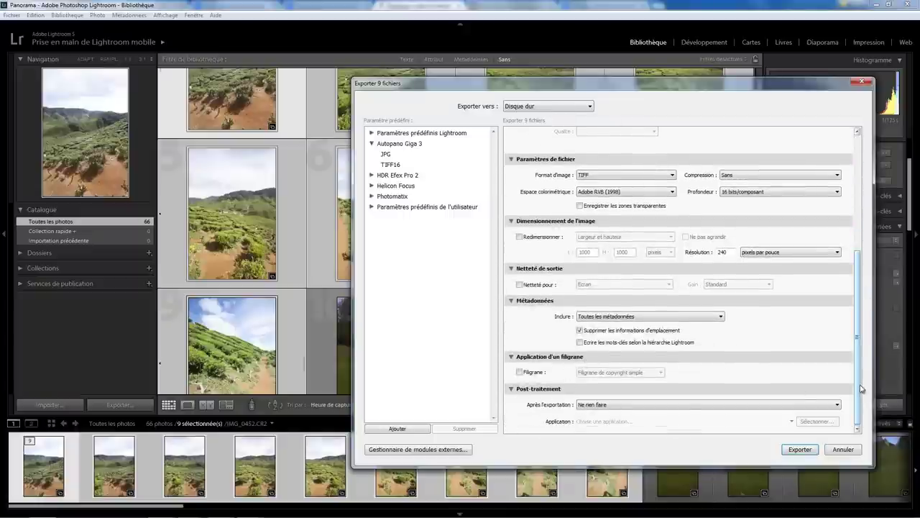
left_click_drag(862, 389, 861, 277)
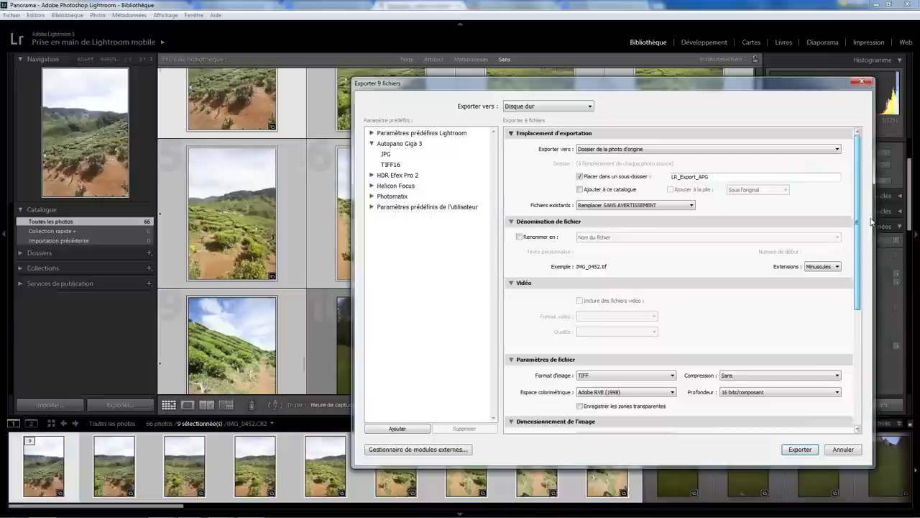
Switch the export target to Autopano Giga 3 and review its 16-bit TIFF, Adobe RGB settings.
left_click(566, 106)
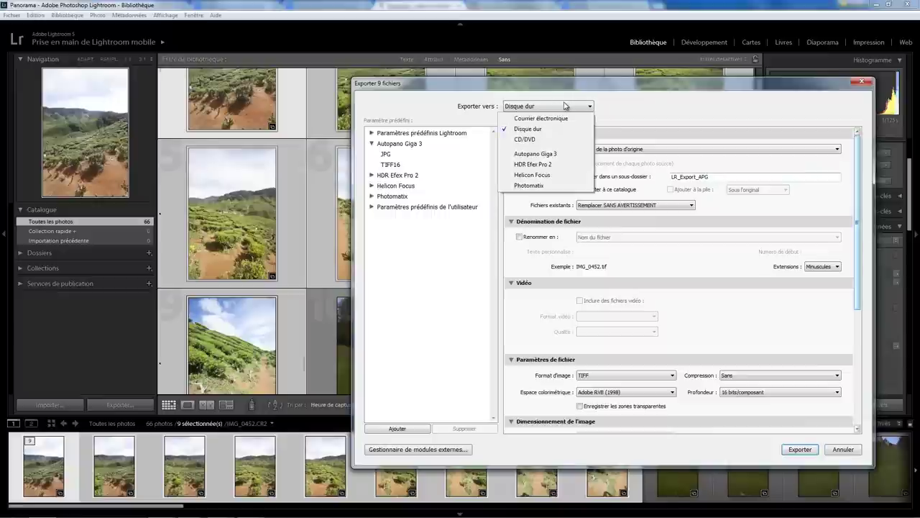
left_click(534, 154)
left_click_drag(857, 198, 846, 327)
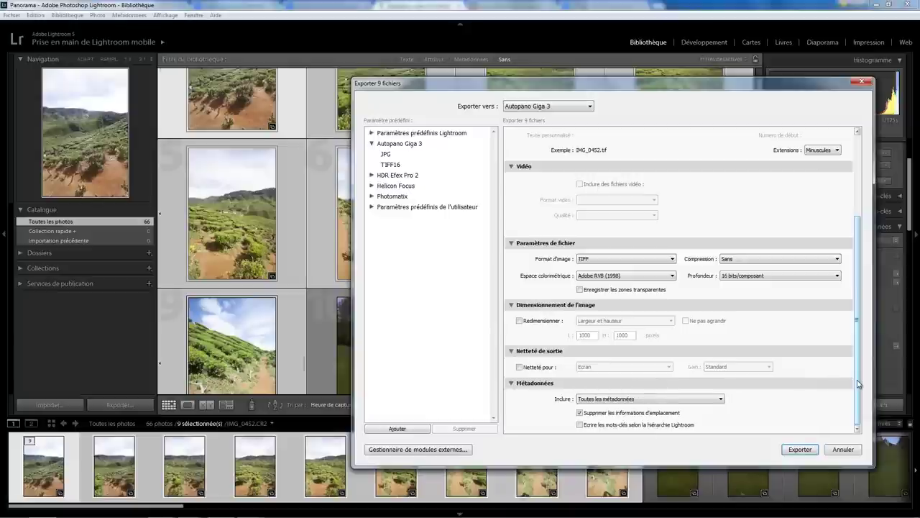
scroll(858, 384, "up", 5)
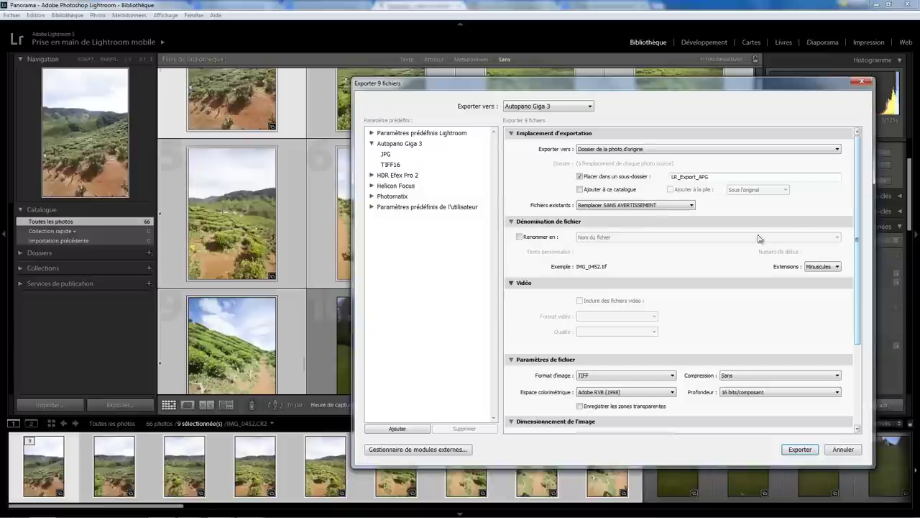
left_click_drag(859, 237, 863, 288)
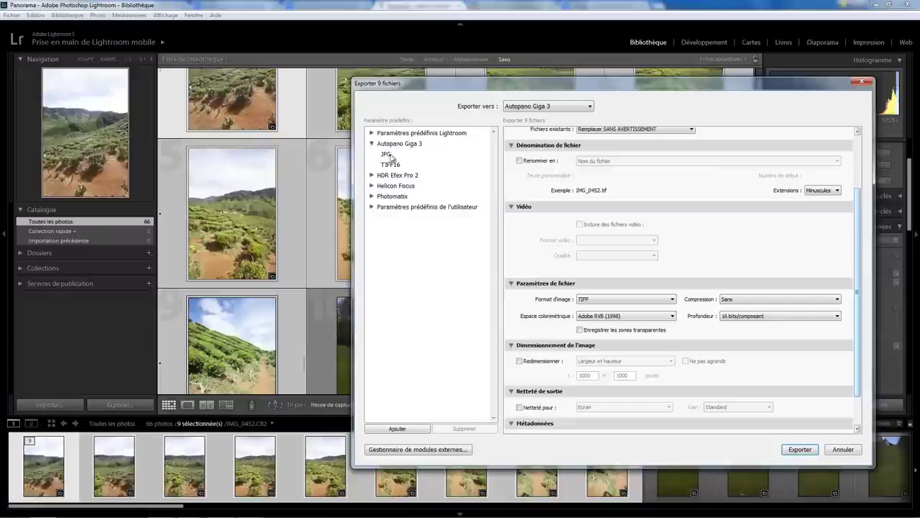
left_click(387, 156)
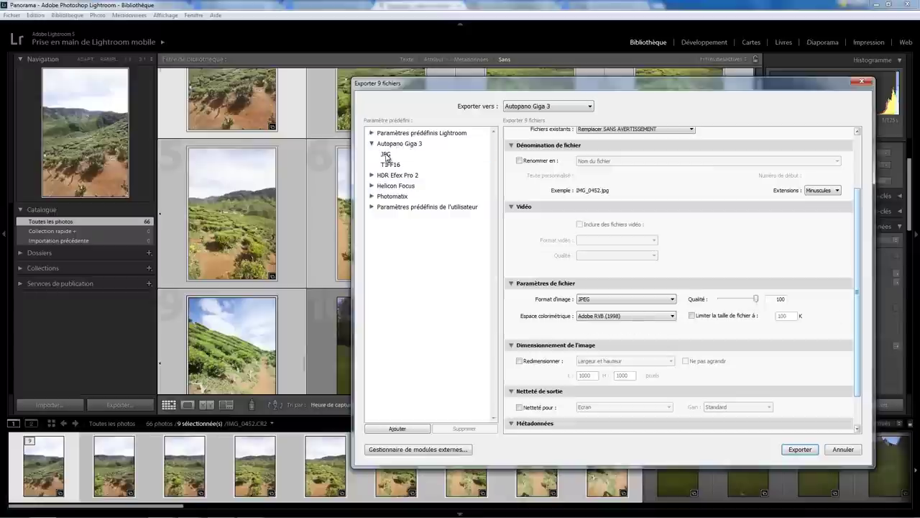
left_click(389, 165)
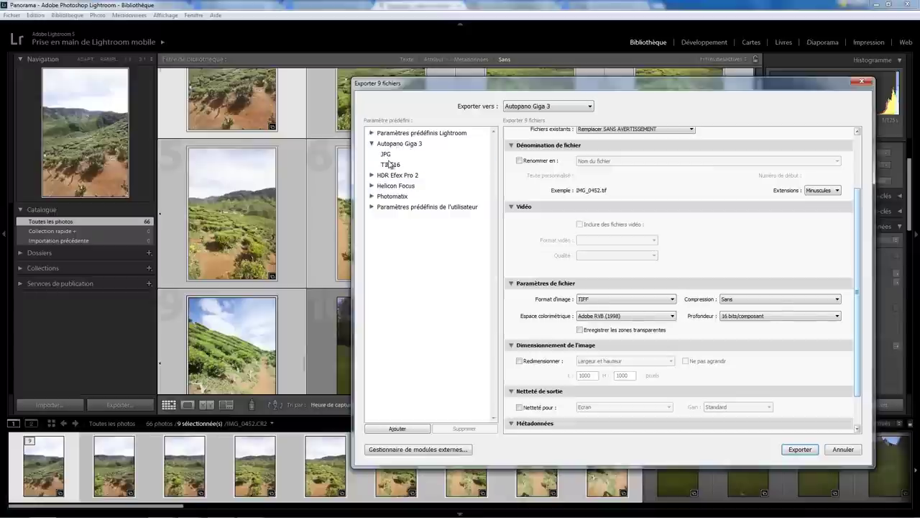
left_click(386, 155)
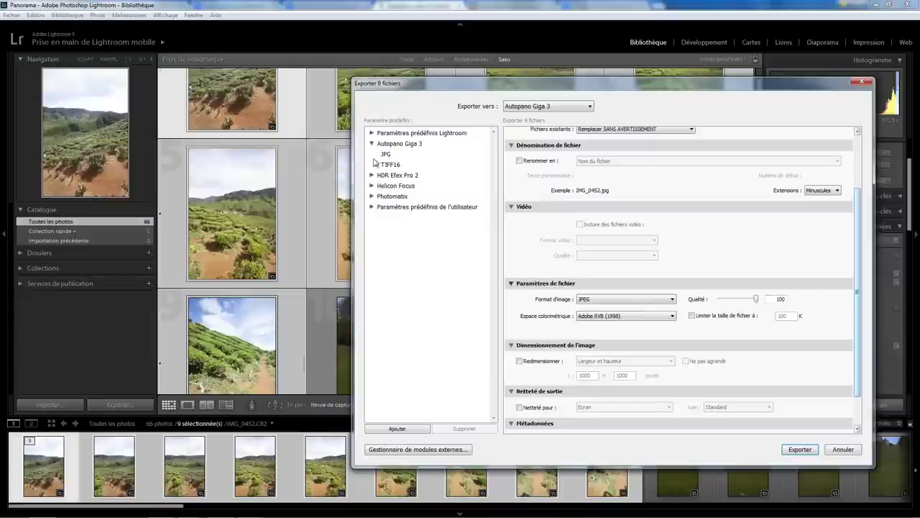
left_click(391, 164)
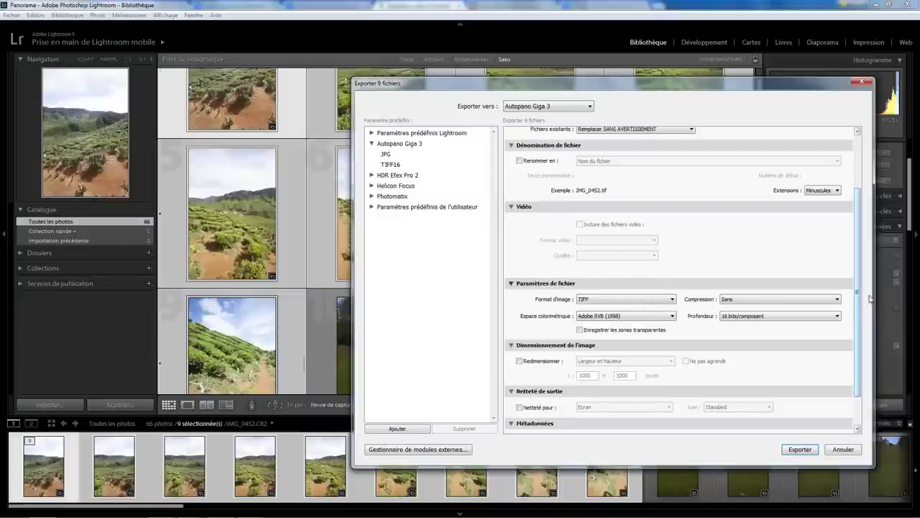
scroll(860, 301, "down", 2)
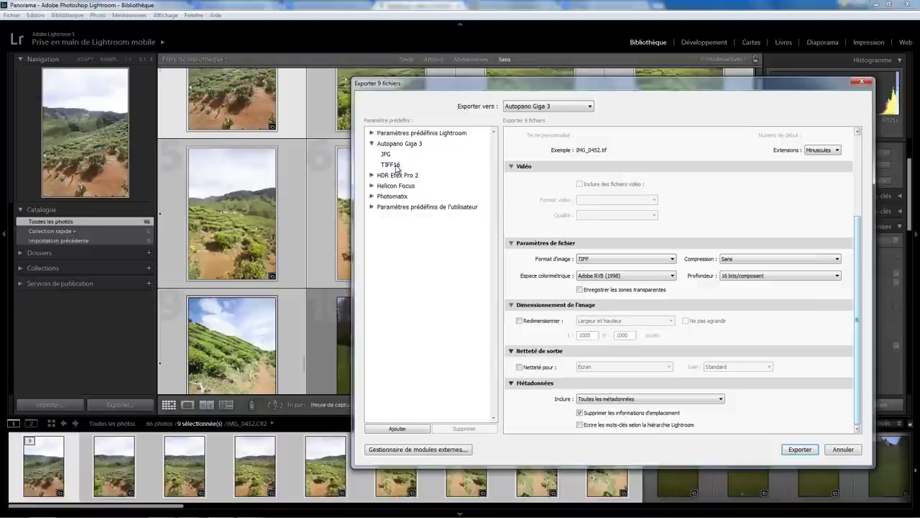
Send the nine photos to Autopano Giga 3 and detect one 9938 x 5489 cylindrical panorama.
left_click(800, 451)
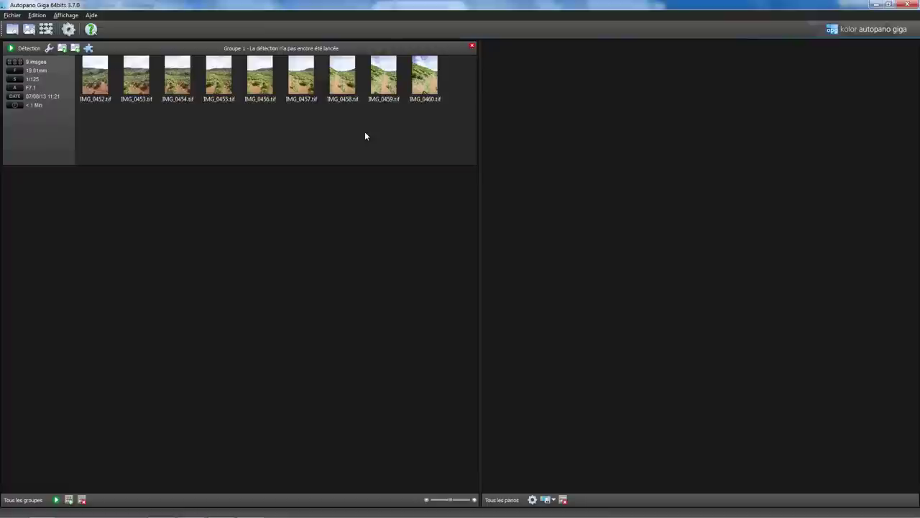
left_click(25, 48)
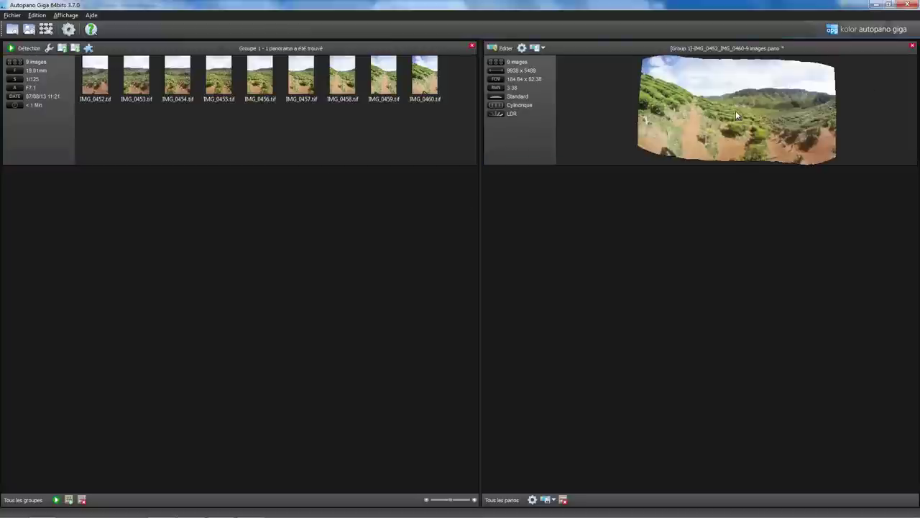
Render the panorama from the editor as a 16-bit PSD into F:\Autoimport.
double_click(736, 111)
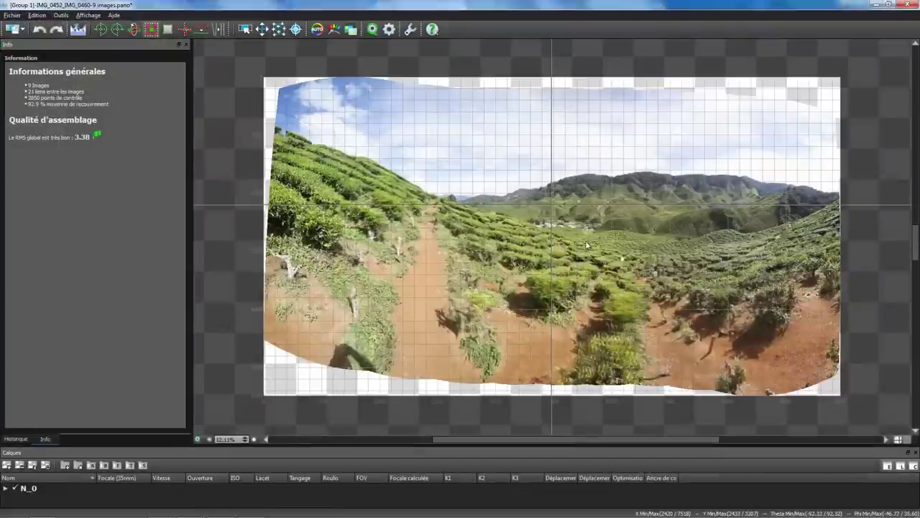
left_click(389, 29)
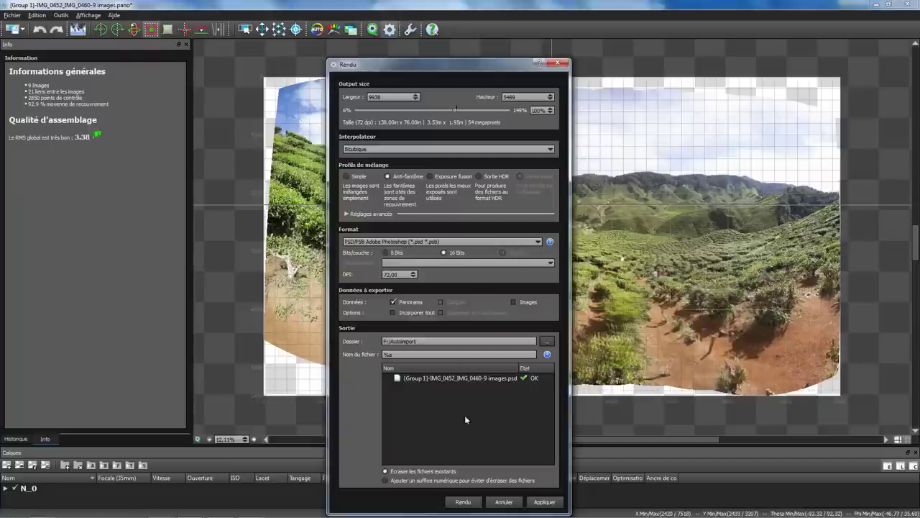
left_click(463, 501)
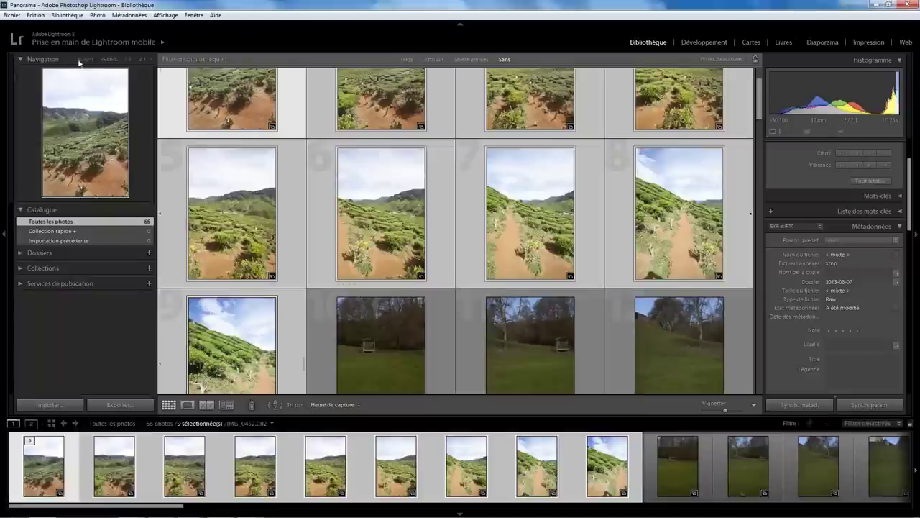
Import the rendered panorama PSD from the F:\Autoimport folder into the Lightroom catalogue.
left_click(11, 15)
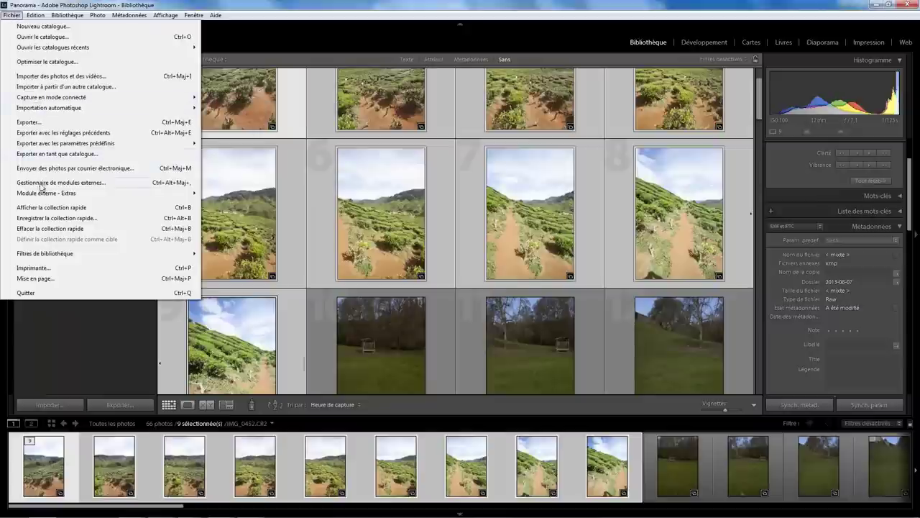
left_click(43, 76)
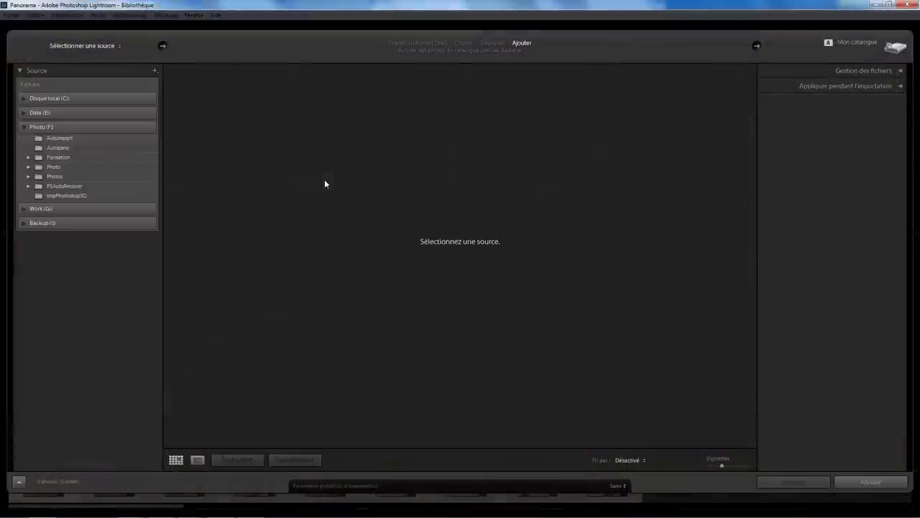
left_click(65, 141)
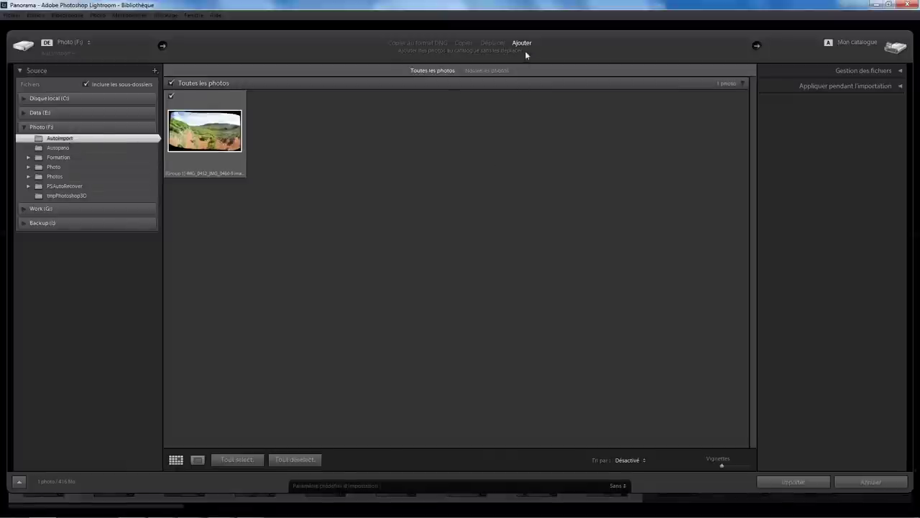
left_click(793, 481)
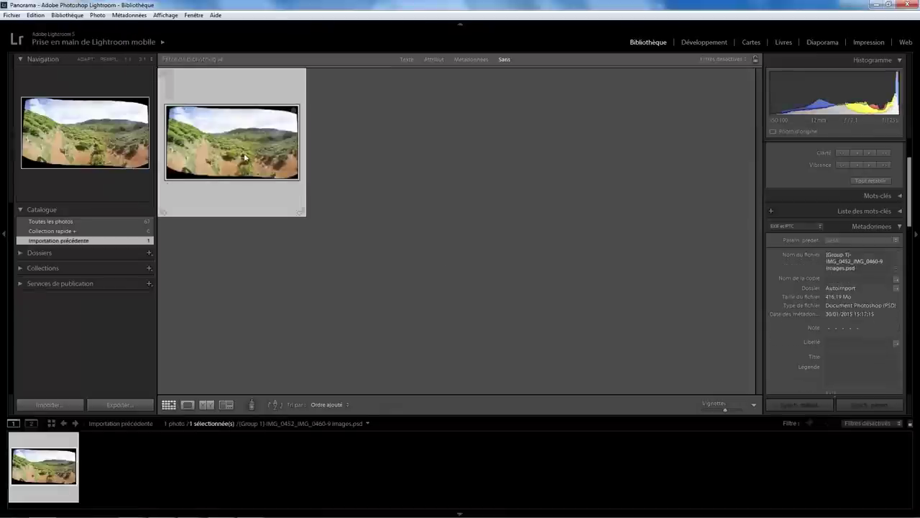
Open the panorama in Develop, inspect its detail at 1:1, then return to fit view.
double_click(247, 155)
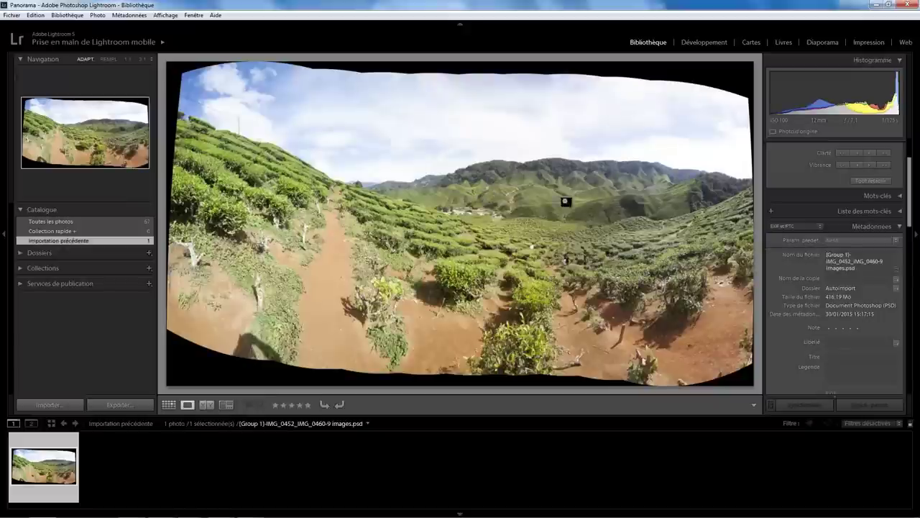
left_click(699, 41)
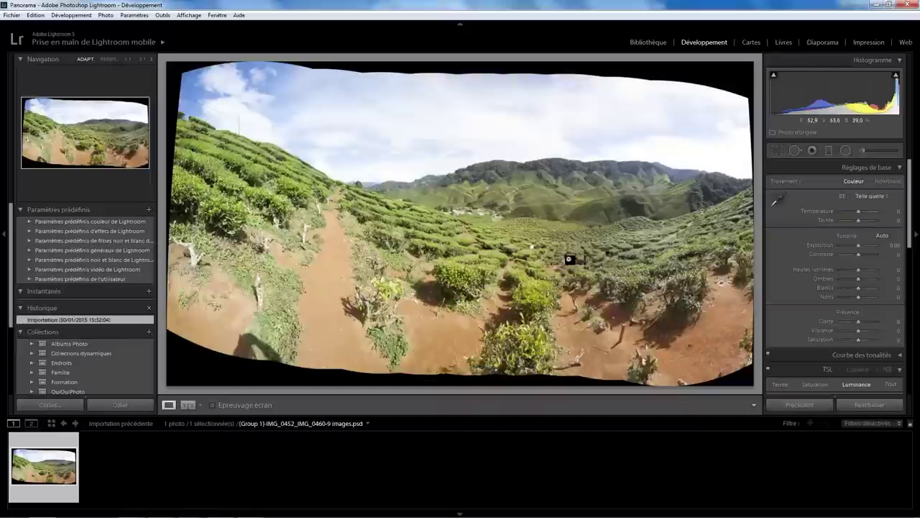
left_click(569, 256)
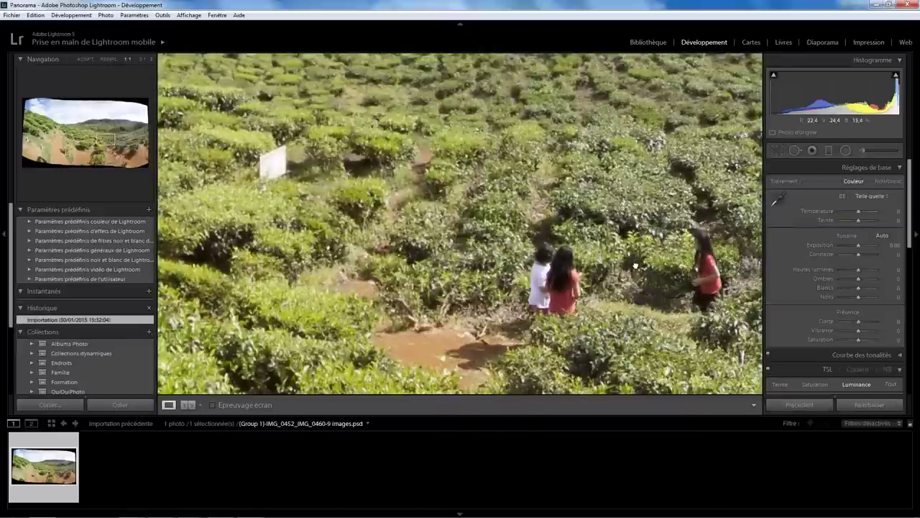
left_click_drag(612, 257, 511, 235)
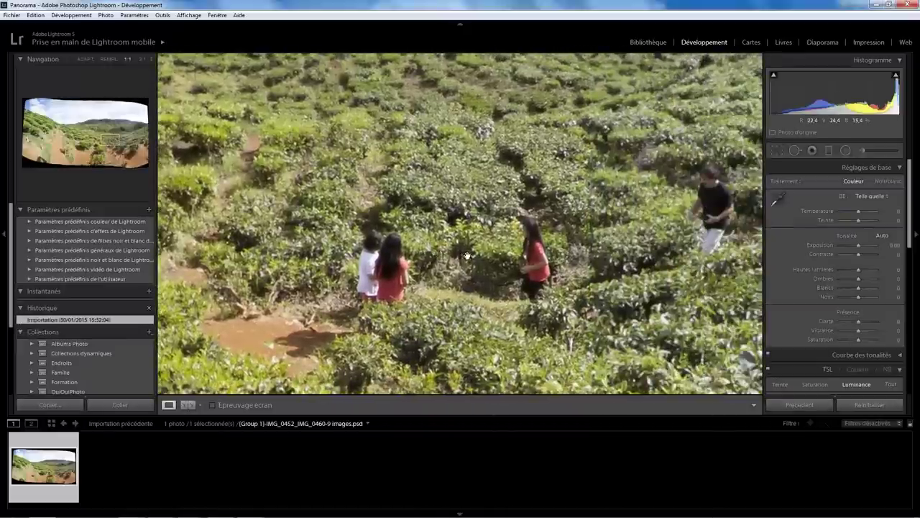
left_click(510, 235)
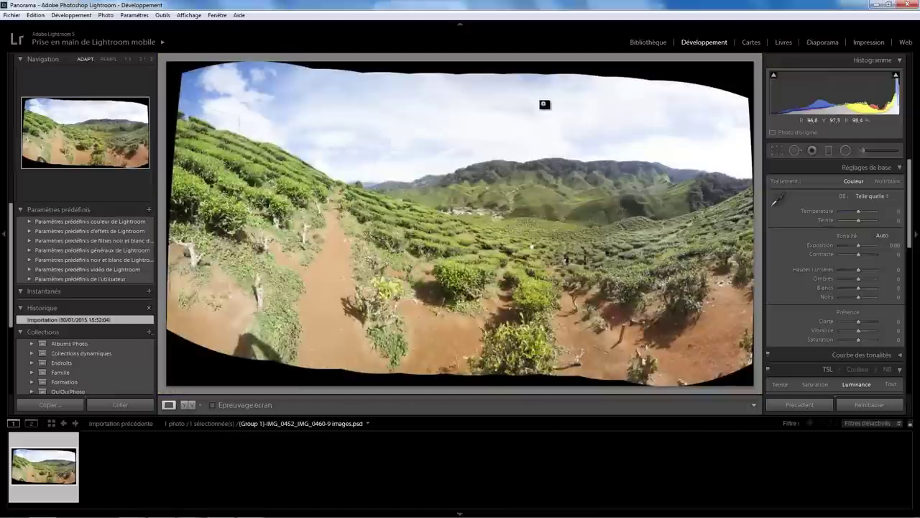
Crop the panorama's right, top, left and bottom edges inside the black stitching borders.
left_click(776, 150)
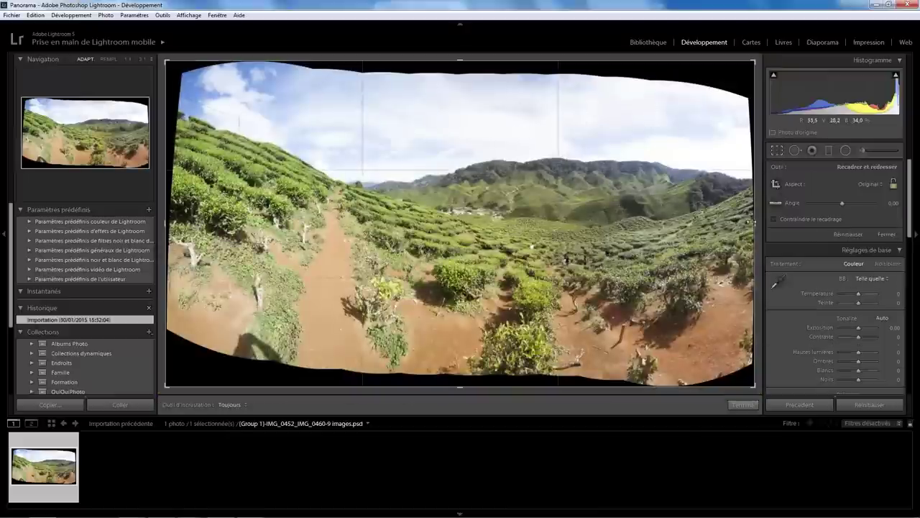
left_click_drag(750, 223, 731, 223)
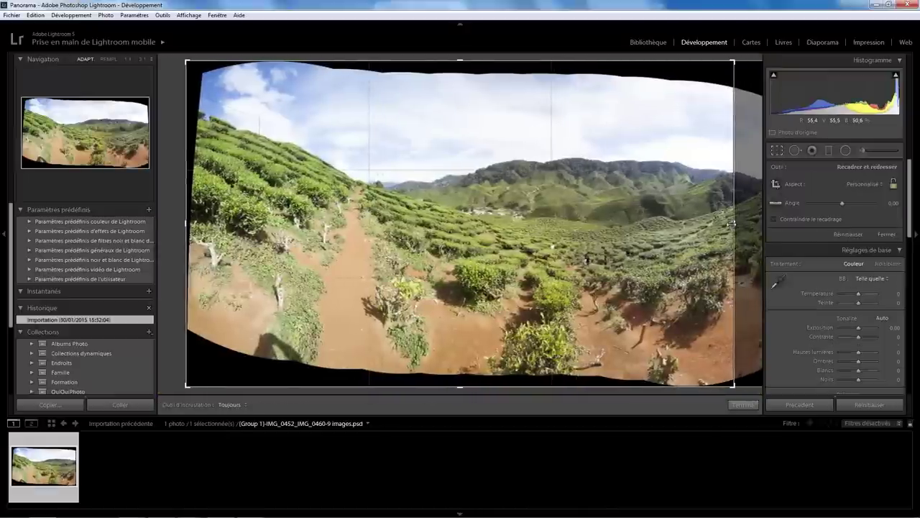
left_click_drag(460, 62, 461, 74)
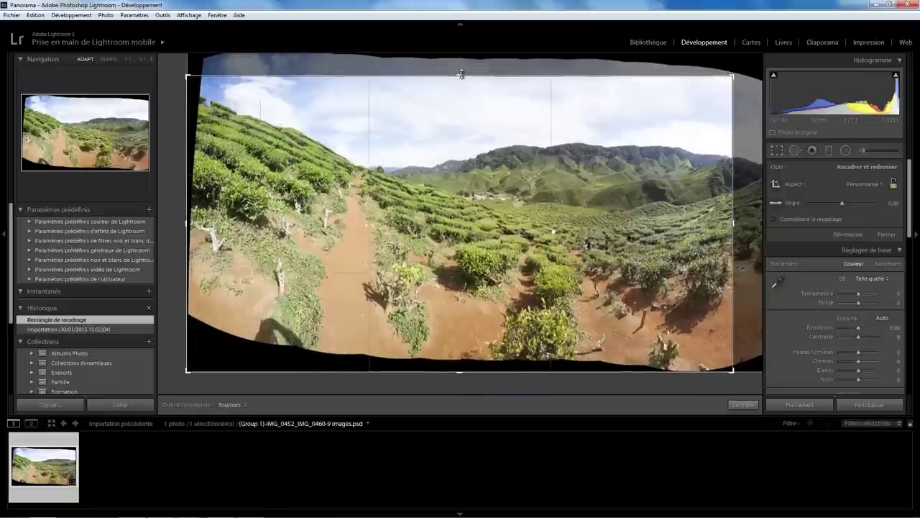
left_click_drag(187, 223, 226, 223)
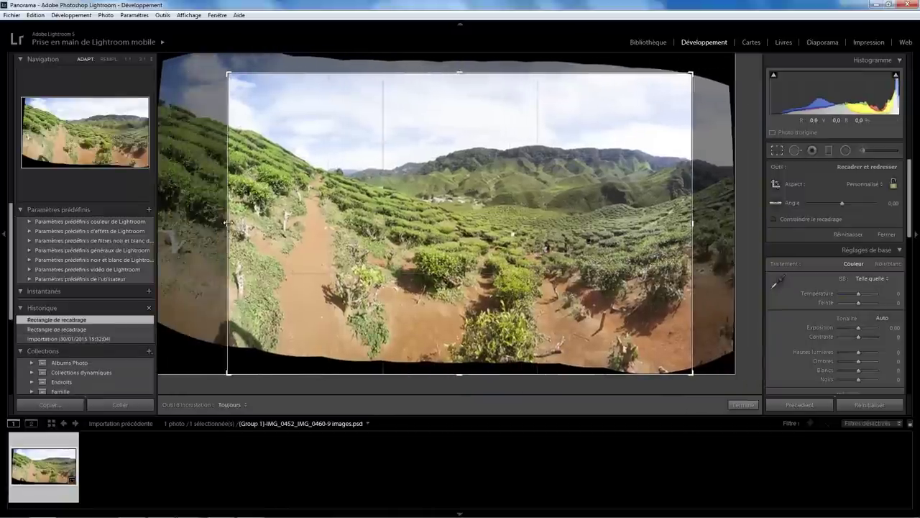
left_click_drag(460, 373, 453, 362)
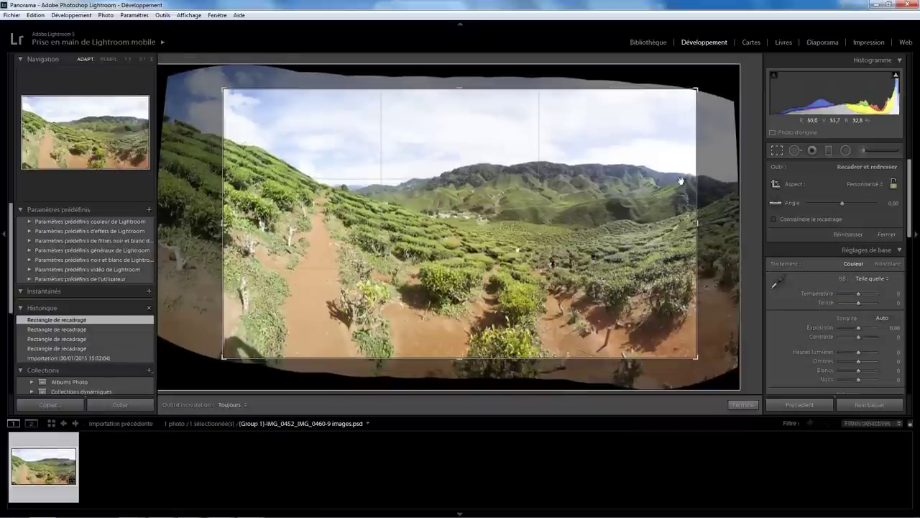
key("Return")
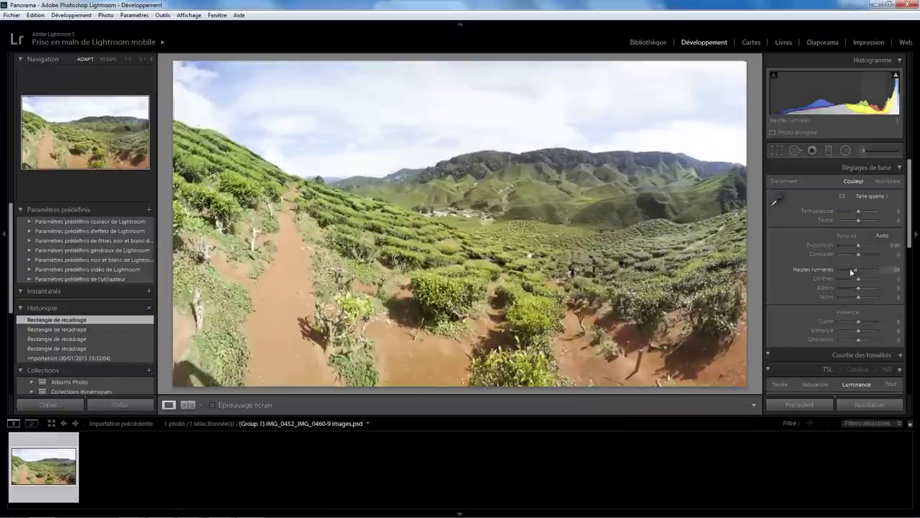
Set highlights -87, contrast +7, clarity +17, a slight exposure boost, and blue luminance -22.
mouse_move(851, 270)
left_mouse_down()
mouse_move(843, 267)
mouse_move(862, 254)
left_mouse_up()
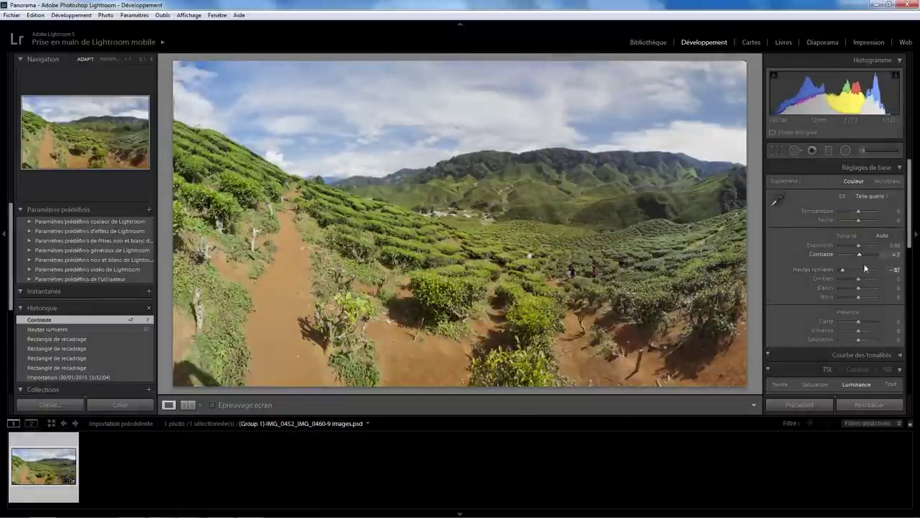
left_click_drag(859, 321, 862, 321)
scroll(862, 316, "down", 1)
left_click_drag(891, 232, 908, 247)
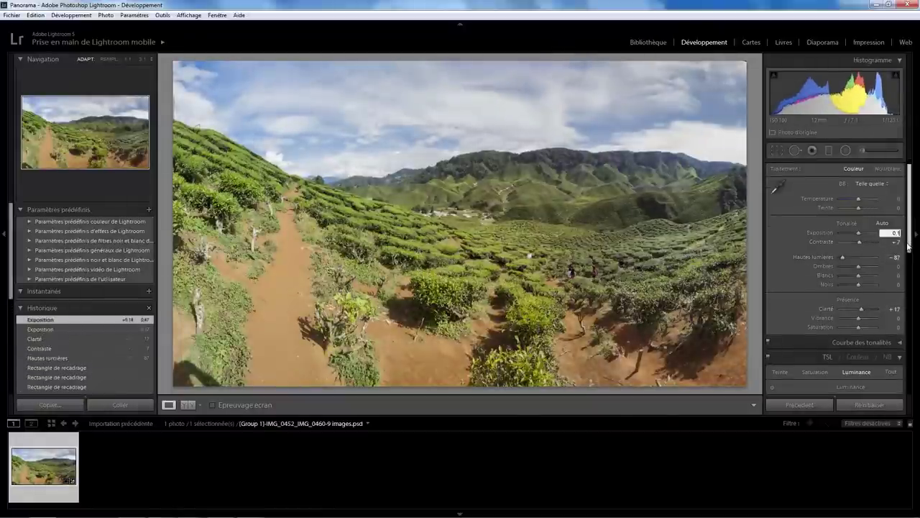
scroll(857, 295, "down", 5)
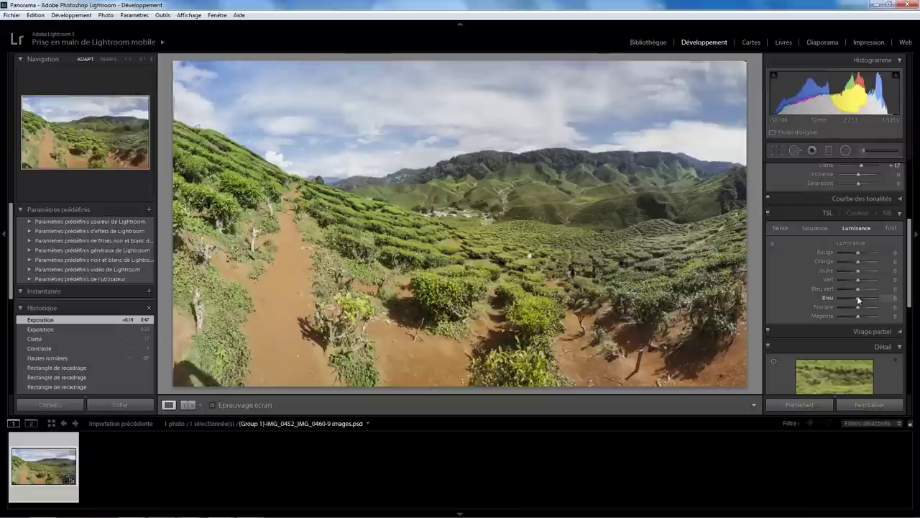
left_click_drag(857, 298, 852, 297)
scroll(852, 296, "up", 2)
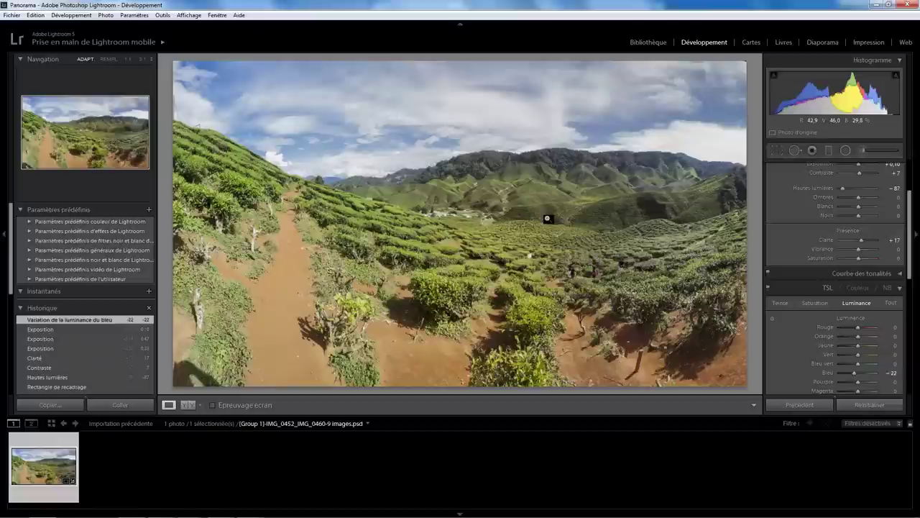
left_click(640, 42)
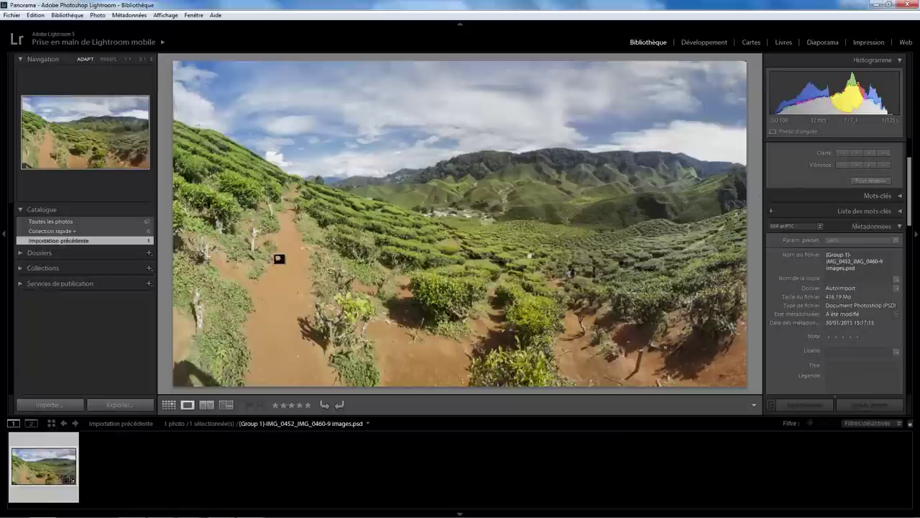
Show all 67 catalogue photos in Grid view, scrolled up to the tea-plantation source shots.
left_click(170, 405)
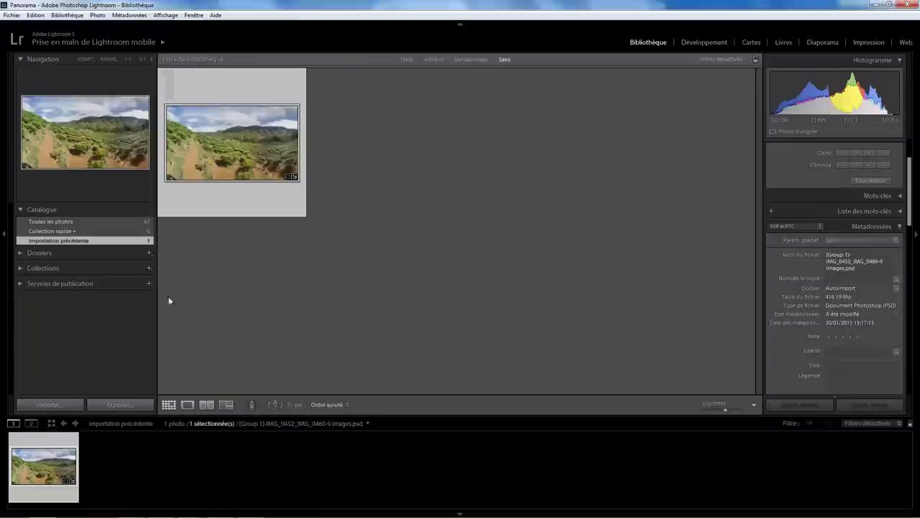
left_click(50, 222)
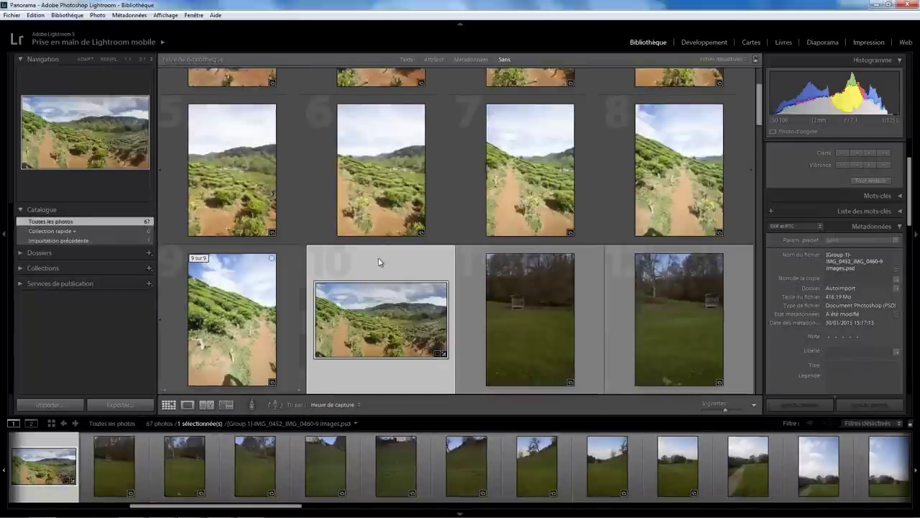
scroll(464, 248, "up", 3)
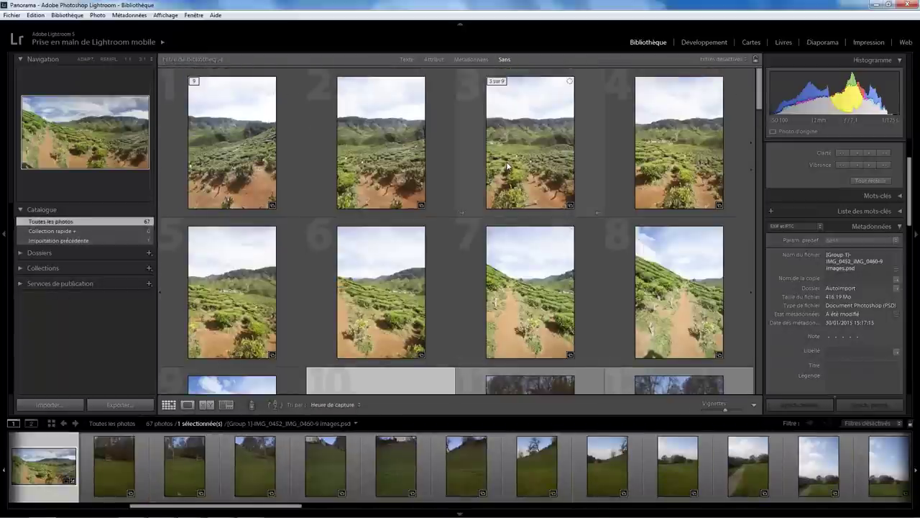
mouse_move(530, 144)
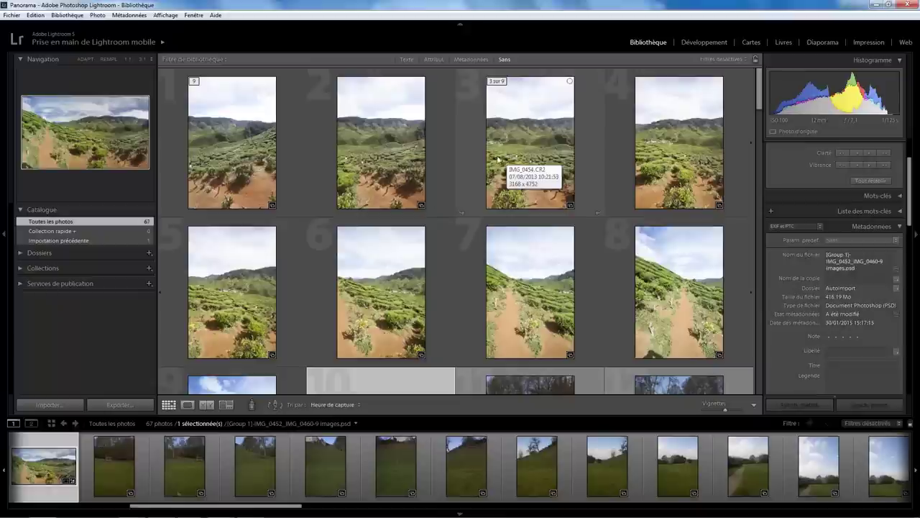
Give IMG_0454 highlights -79, contrast +20, clarity +15, blue luminance -32, and copy its settings.
left_click(528, 163)
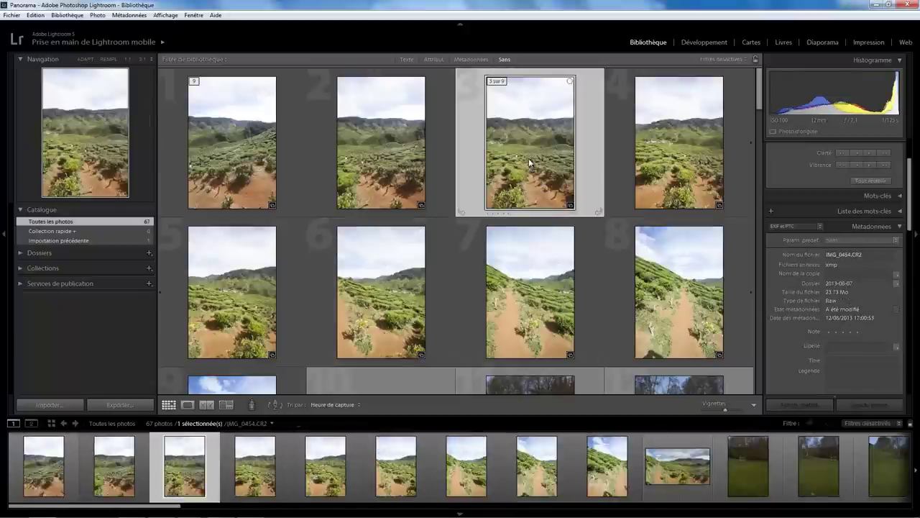
double_click(526, 168)
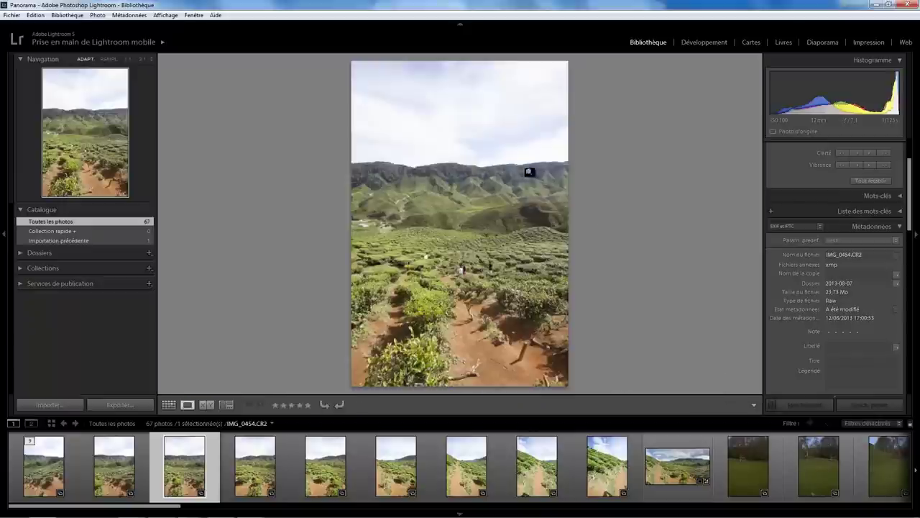
left_click(704, 42)
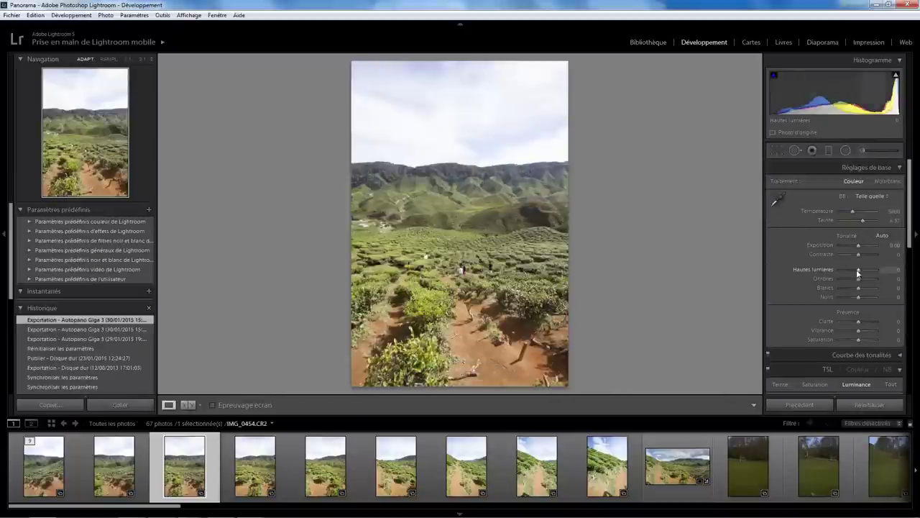
mouse_move(858, 269)
left_mouse_down()
mouse_move(843, 269)
mouse_move(861, 254)
left_mouse_up()
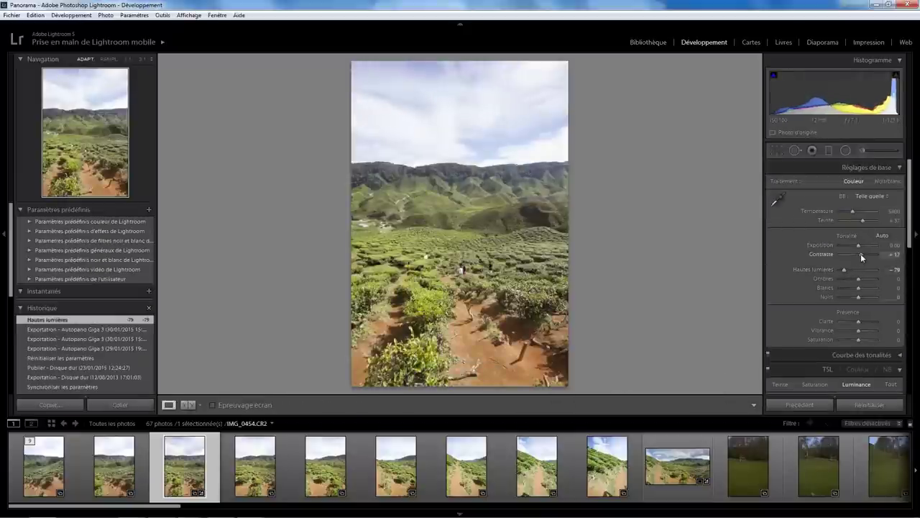
left_click_drag(858, 321, 861, 321)
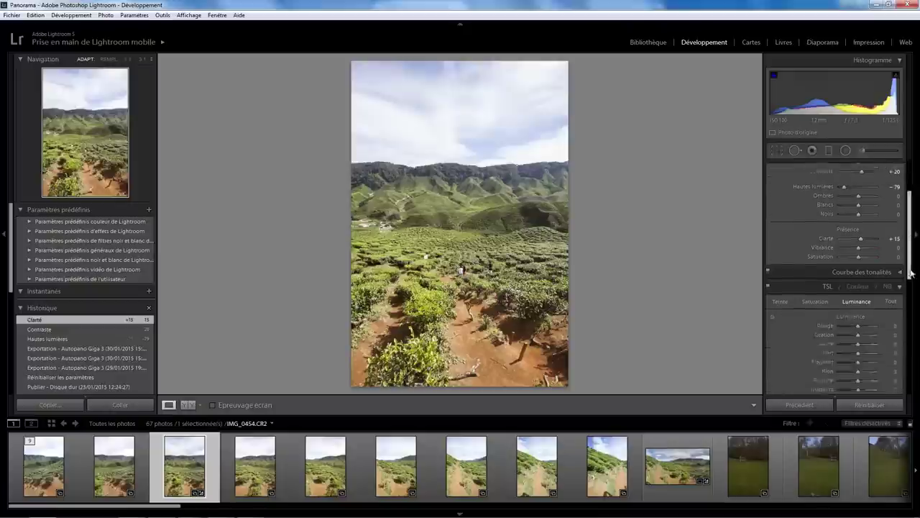
mouse_move(908, 244)
left_mouse_down()
mouse_move(909, 303)
mouse_move(850, 303)
left_mouse_up()
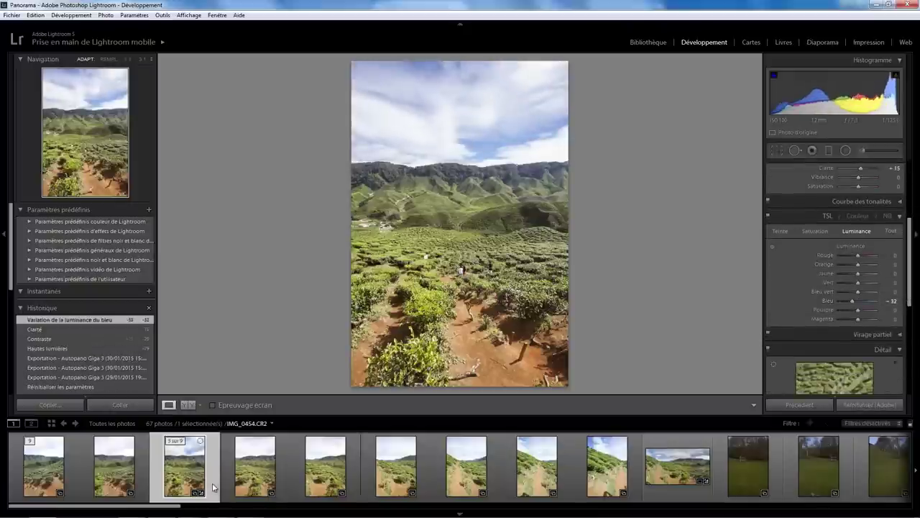
key("ctrl+shift+c")
Copy IMG_0454's develop settings and synchronise them onto all nine tea-plantation photos.
left_click(600, 315)
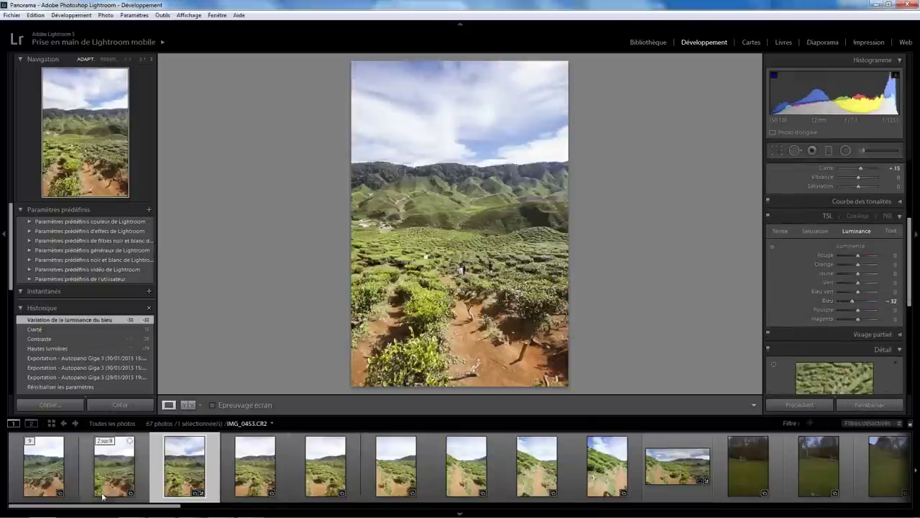
left_click(69, 467)
key("ctrl+shift+v")
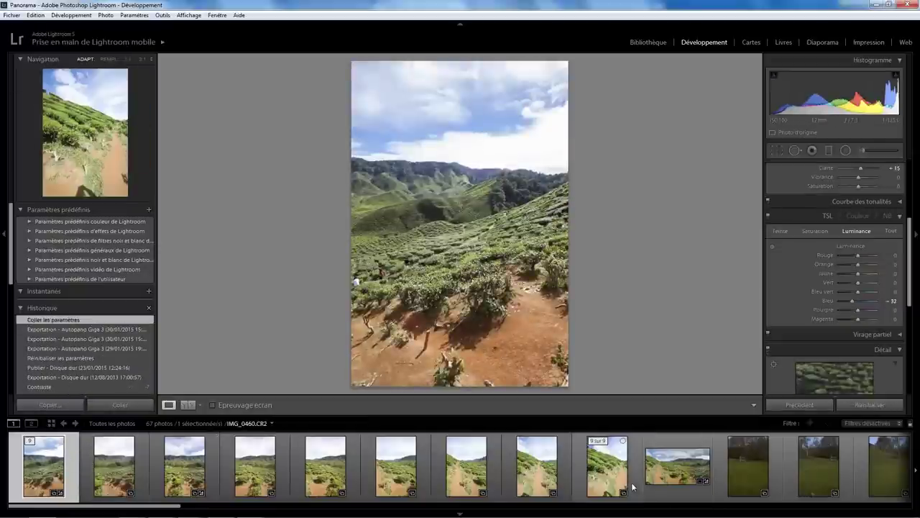
left_click(608, 466, "shift")
left_click(803, 404)
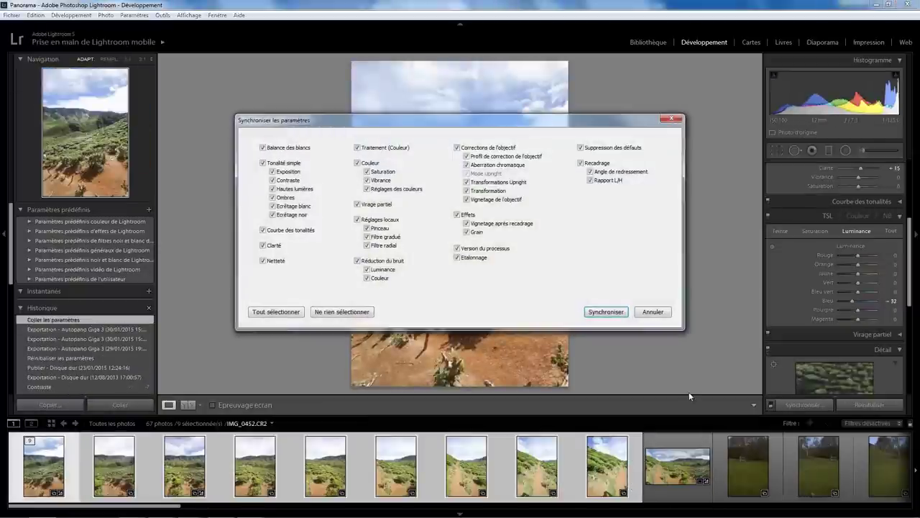
left_click(602, 314)
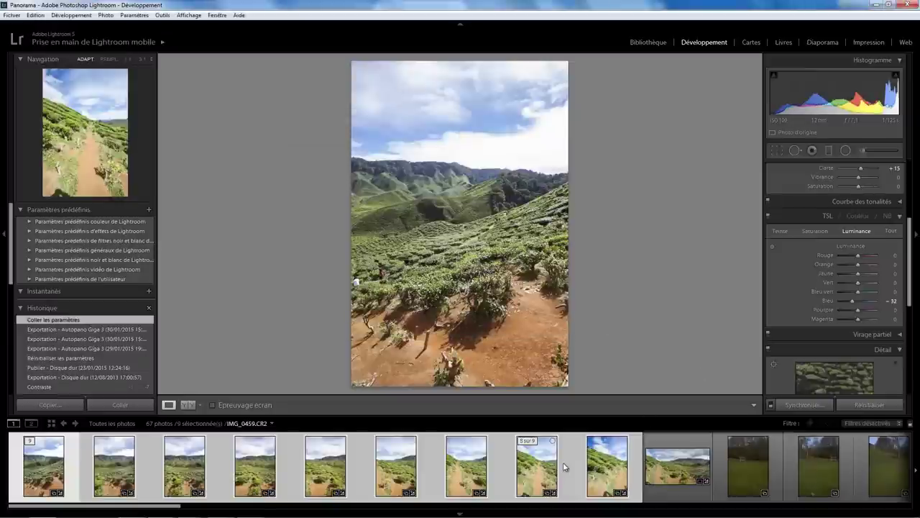
Export the nine selected photos to Autopano Giga 3 with the JPG preset.
right_click(224, 463)
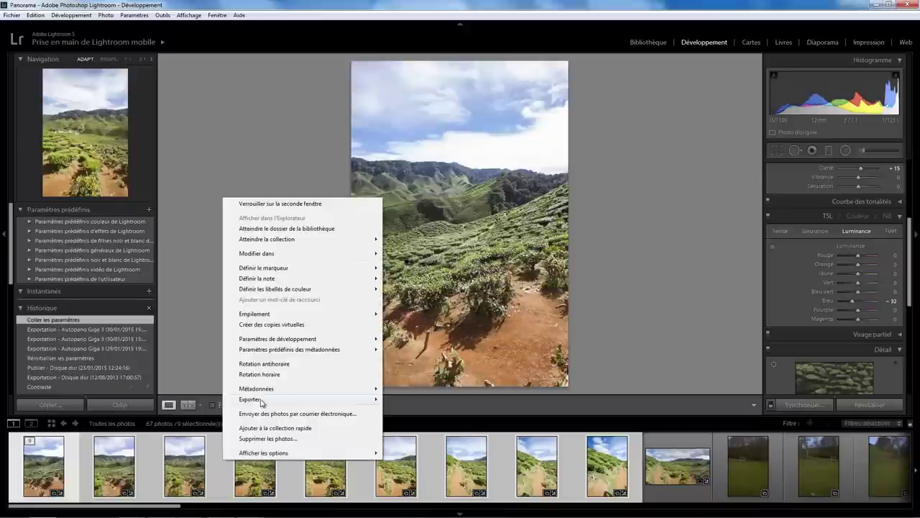
mouse_move(251, 399)
left_click(424, 231)
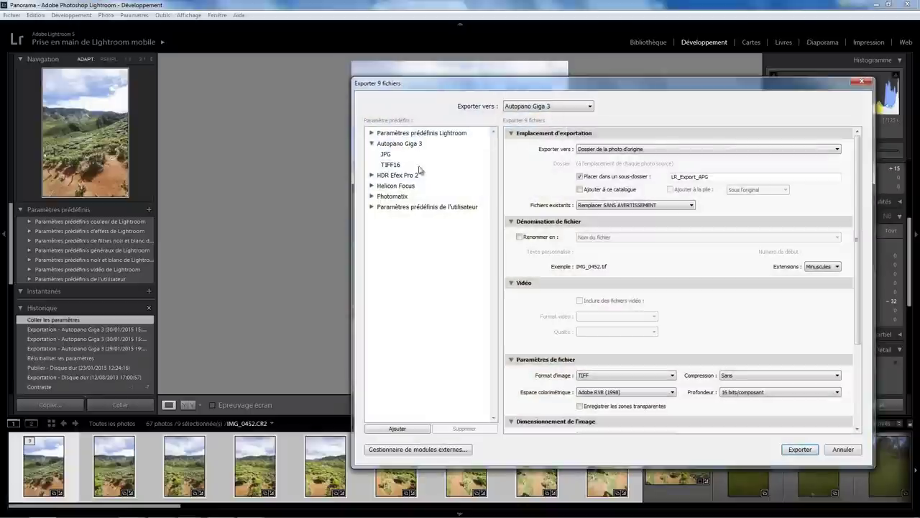
left_click(387, 154)
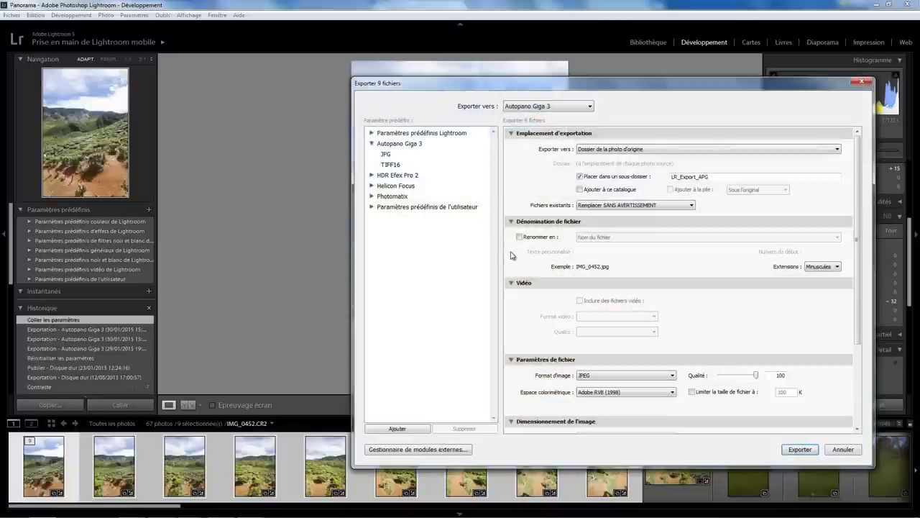
left_click(800, 450)
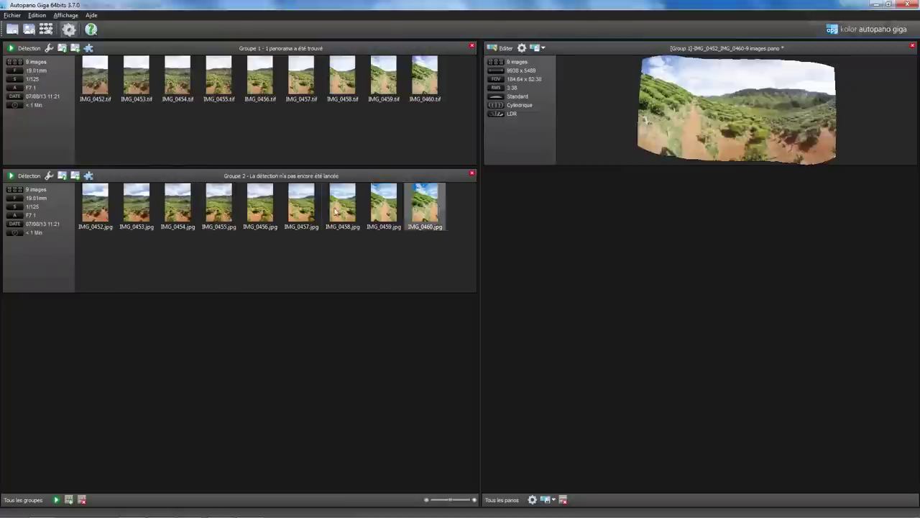
Run panorama detection on Groupe 2's nine JPGs.
left_click(21, 175)
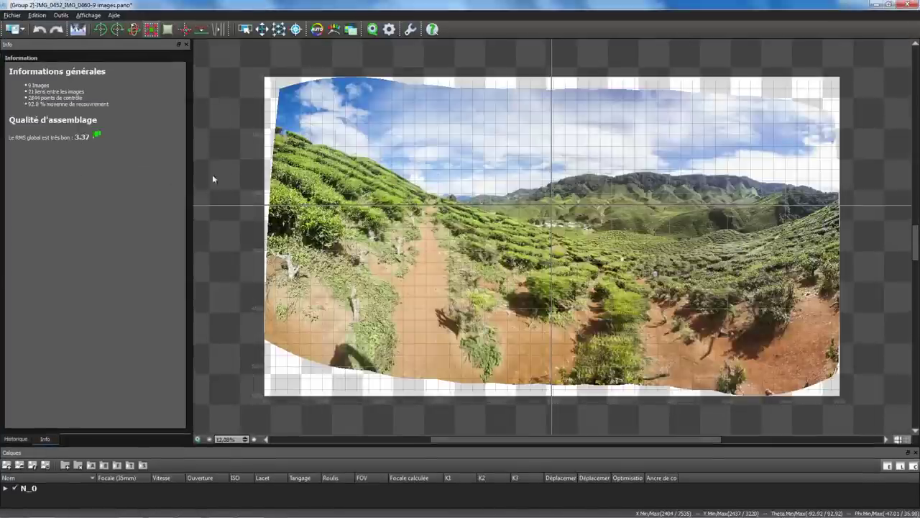
Render the panorama as a JPEG at 12) Maximum quality into F:\Autoimport.
left_click(389, 30)
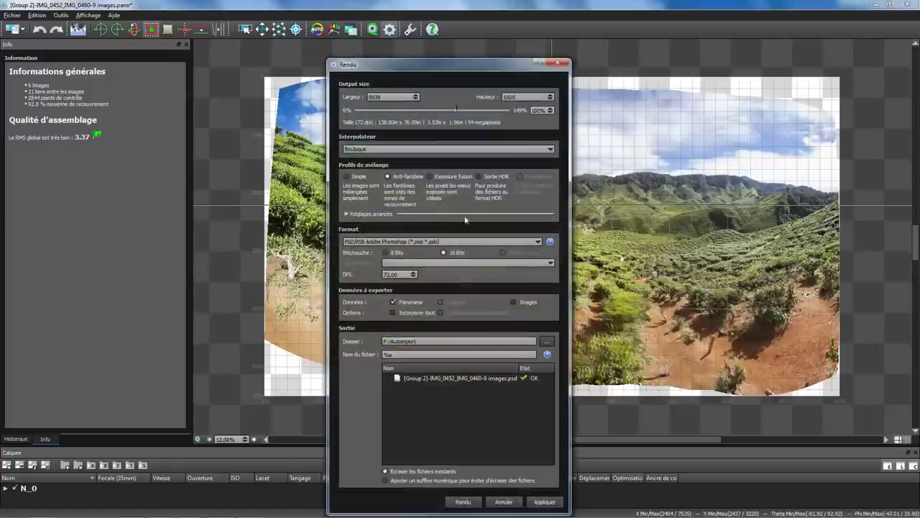
left_click(436, 243)
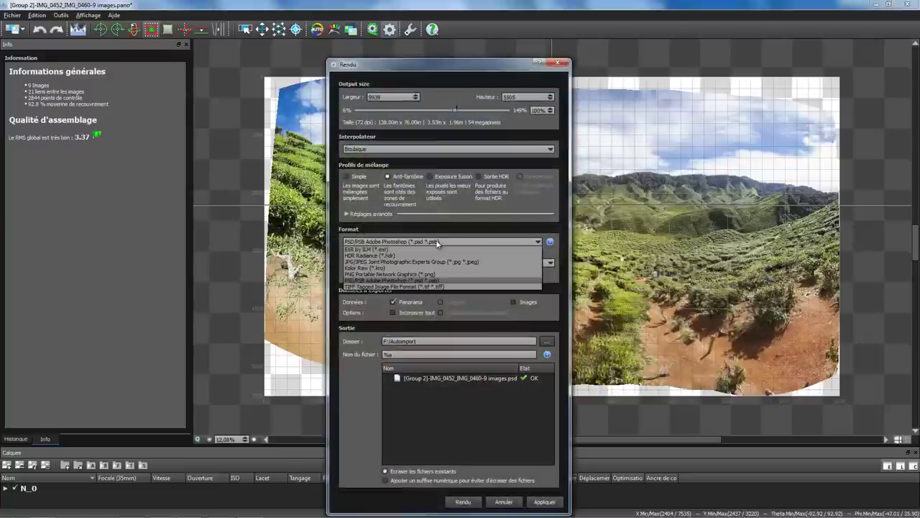
left_click(396, 261)
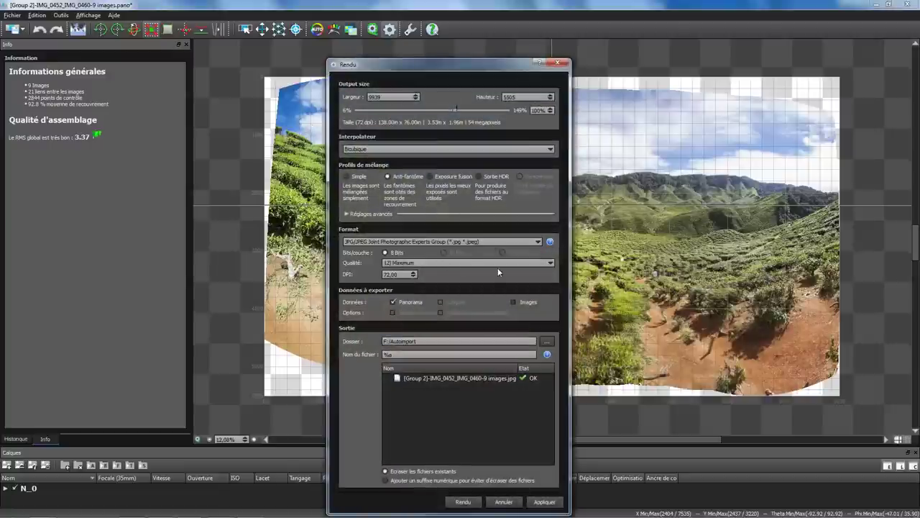
left_click(422, 262)
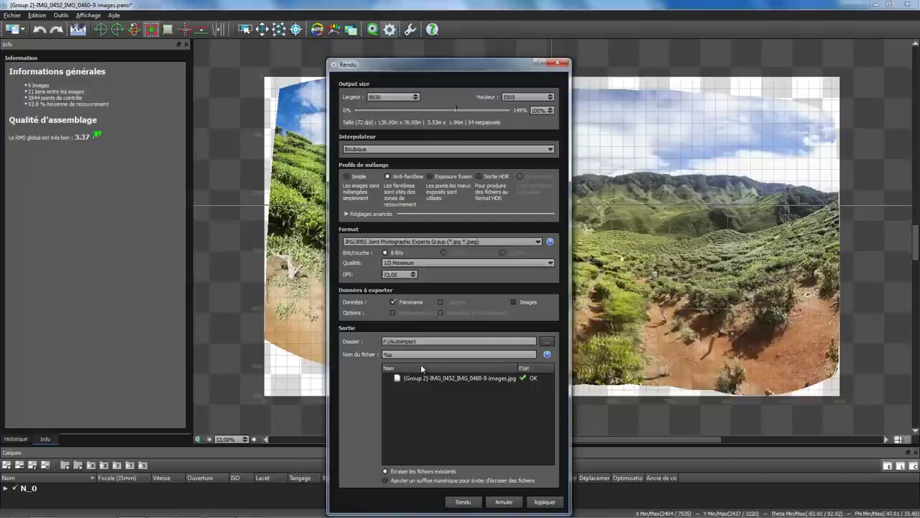
left_click(466, 502)
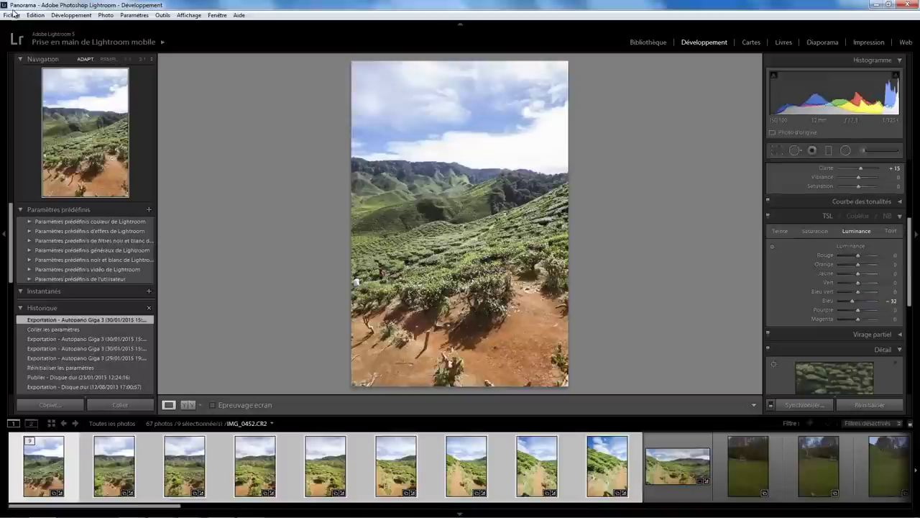
left_click(12, 14)
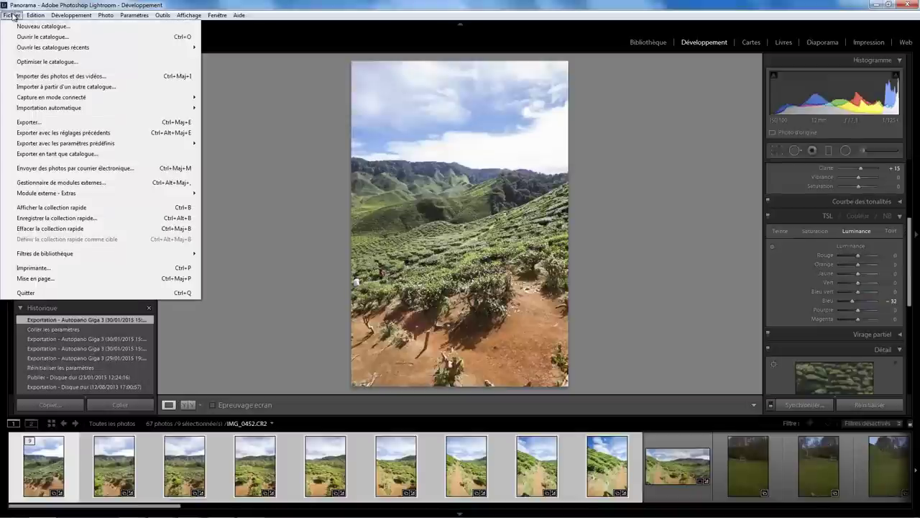
Import the rendered panorama from Photo (F:) > Autoimport into the catalogue.
left_click(41, 77)
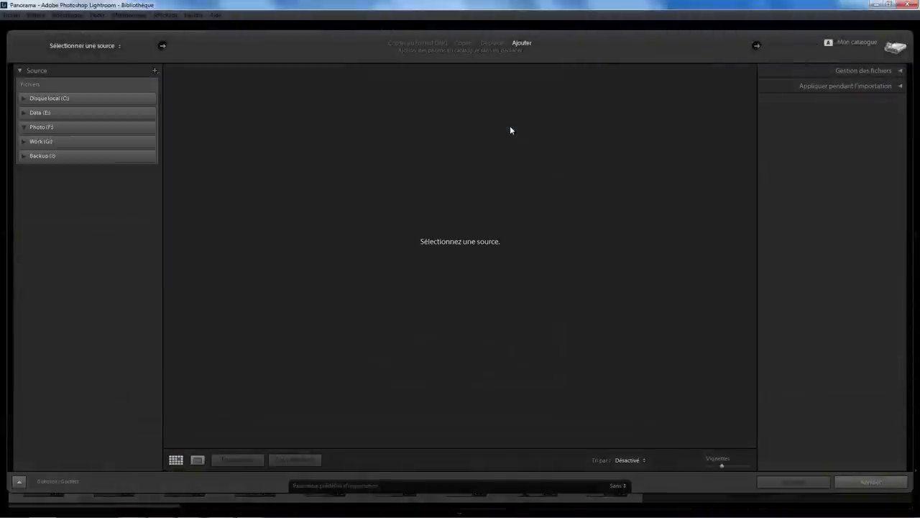
left_click(63, 139)
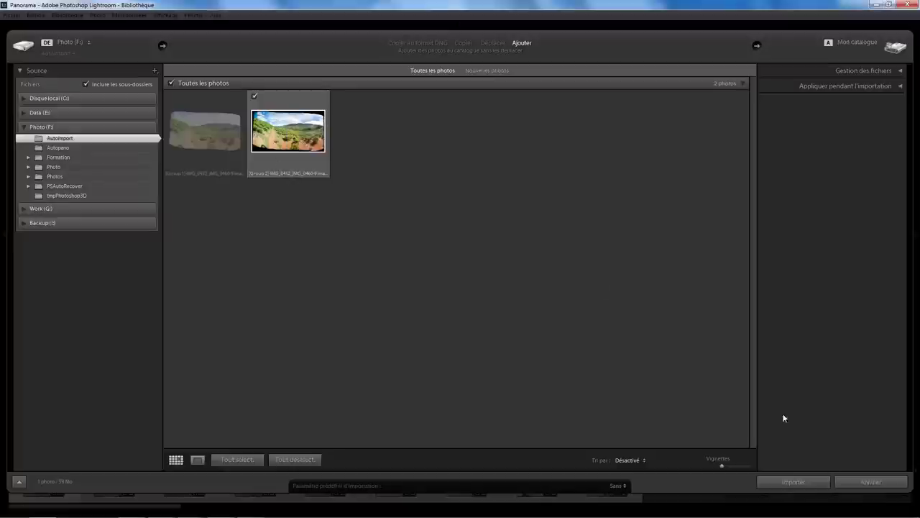
left_click(794, 482)
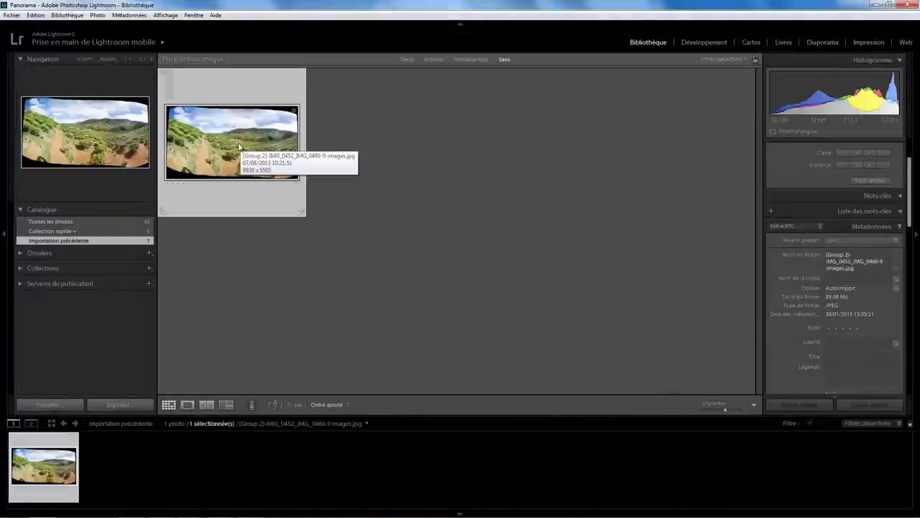
View the panorama in Loupe, check its metadata, then zoom to 1:1 and back to fit.
double_click(239, 147)
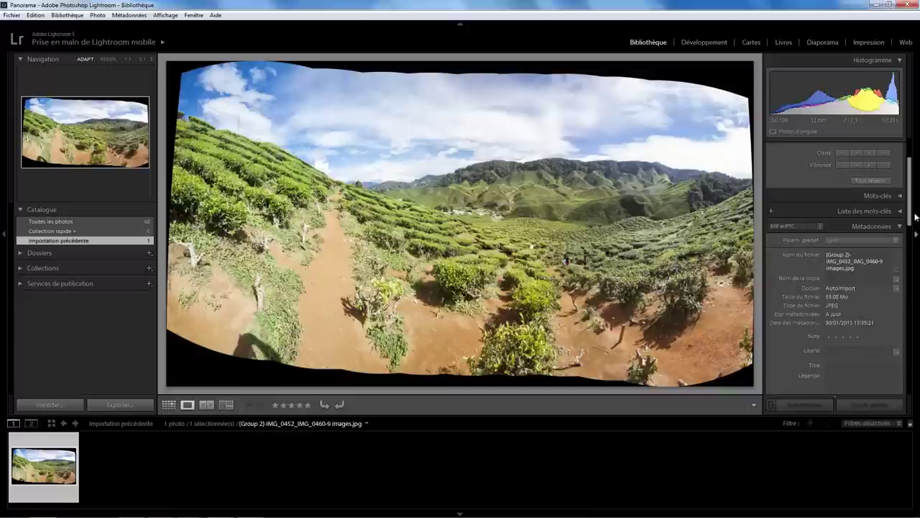
left_click_drag(908, 200, 916, 253)
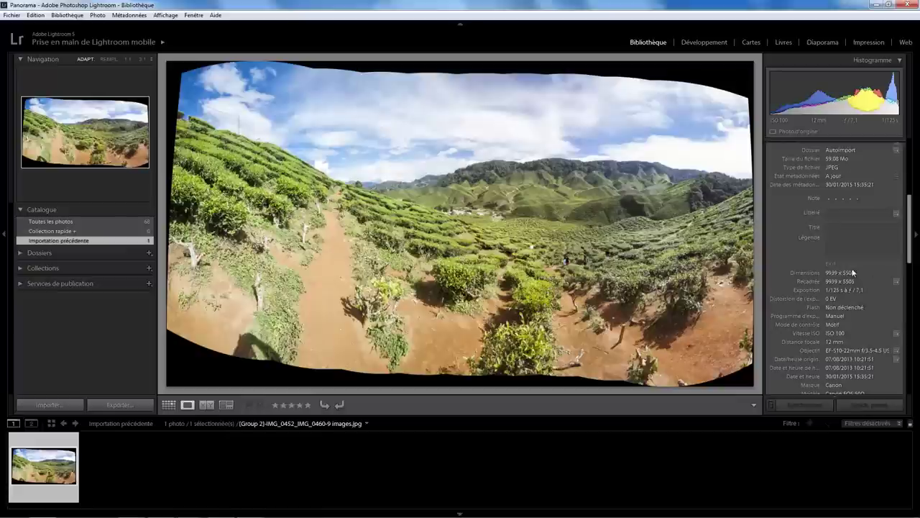
left_click(581, 259)
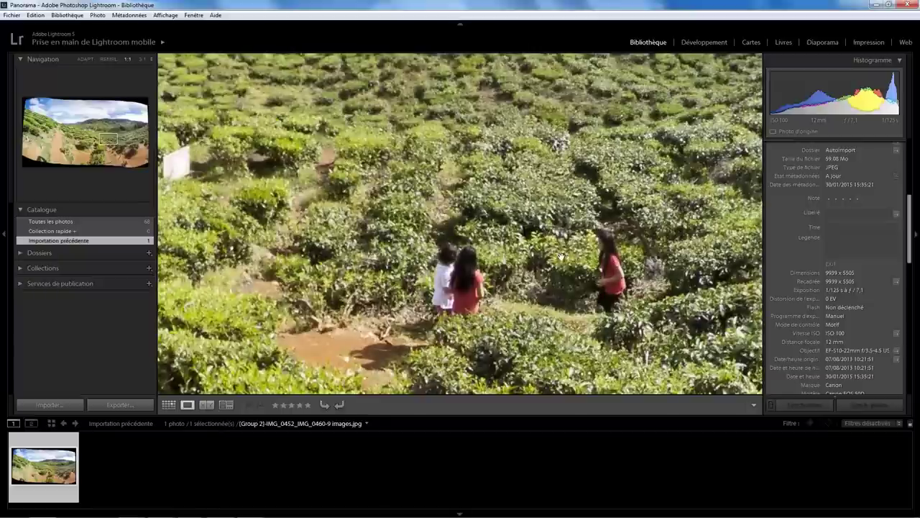
left_click(583, 240)
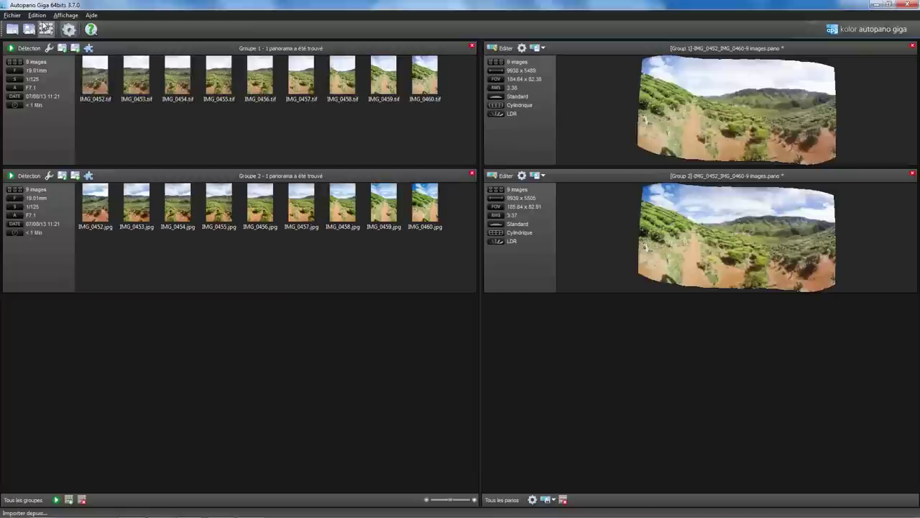
Turn on Rendu auto, Sauver auto and Fermer auto in Autopano Giga's Détection preferences.
left_click(36, 15)
left_click(51, 56)
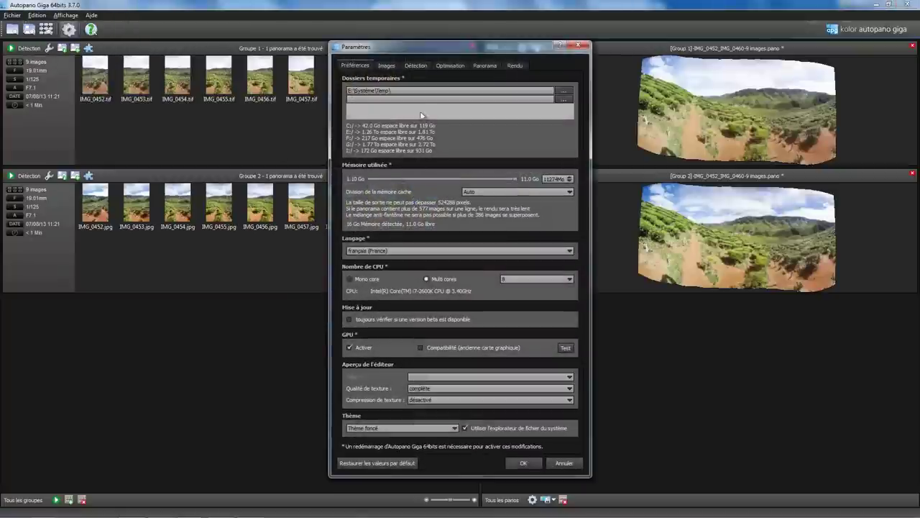
left_click(417, 66)
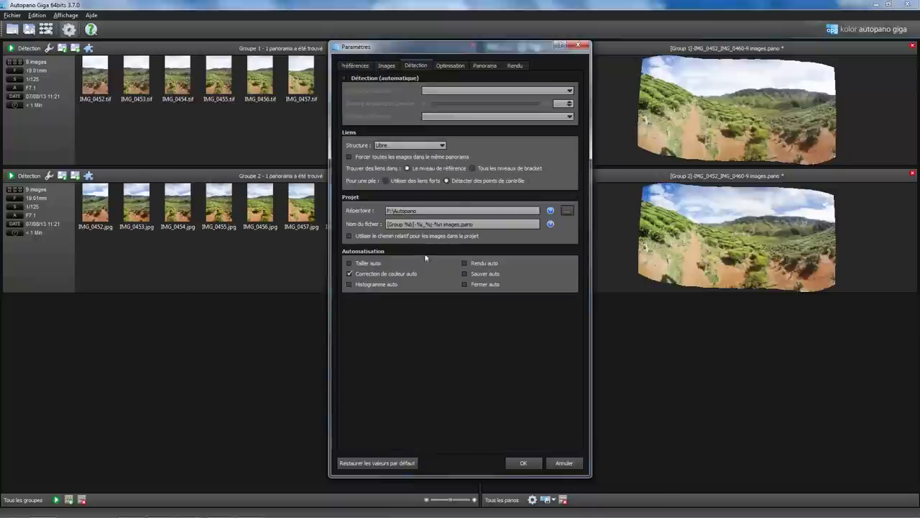
left_click(464, 263)
left_click(465, 274)
left_click(464, 285)
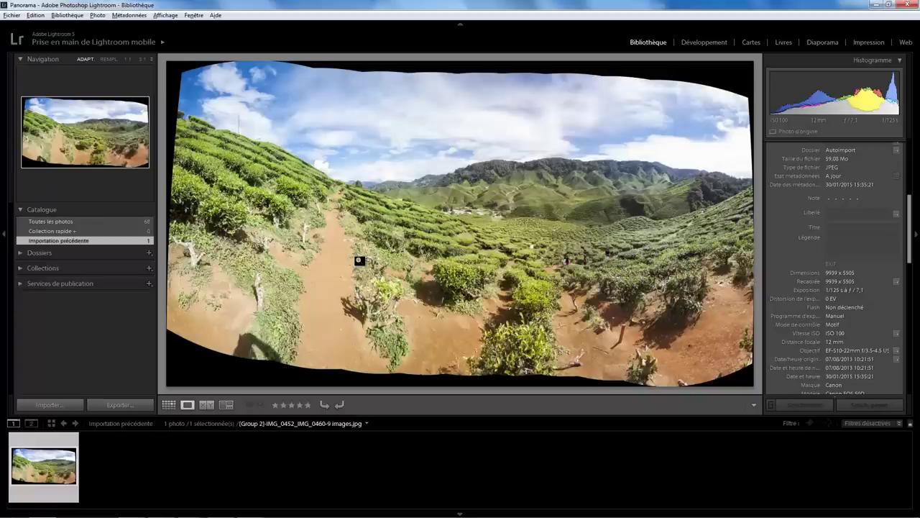
Delete the PSD and JPG panoramas from the Autoimport folder on disk.
left_click(39, 252)
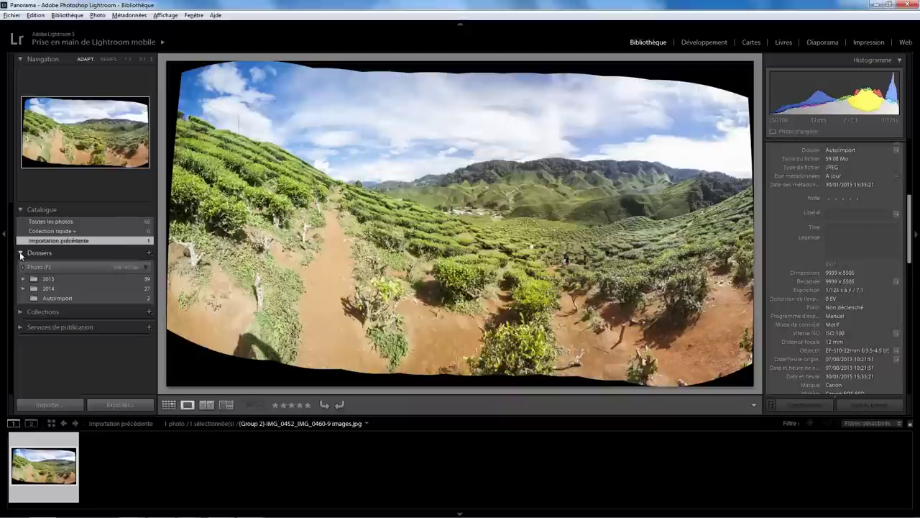
left_click(62, 298)
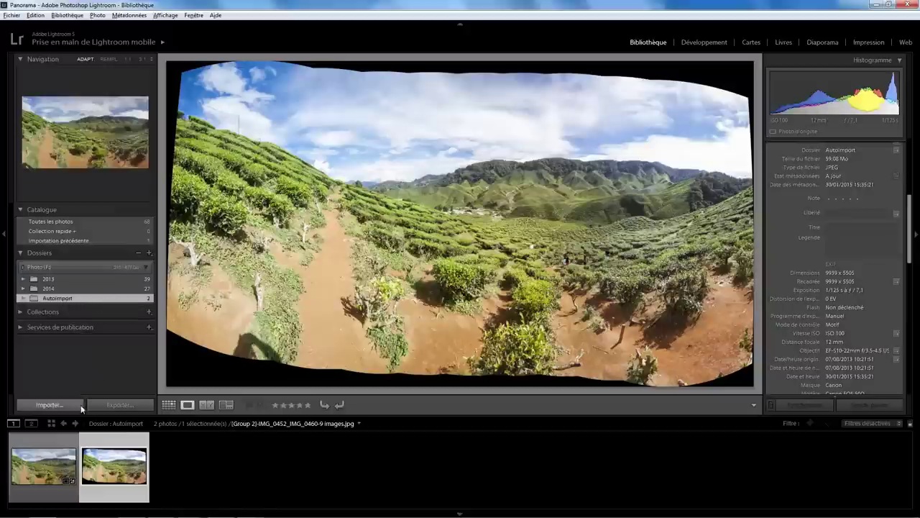
left_click(62, 438)
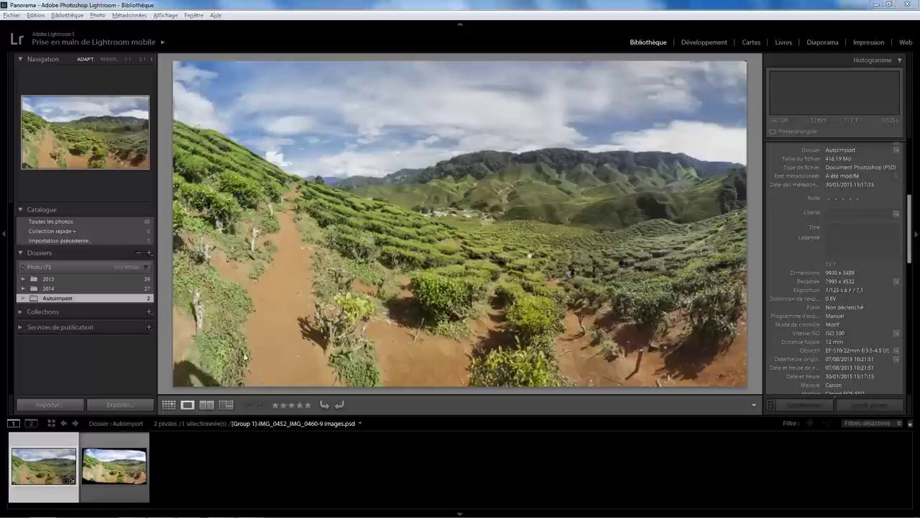
key("Delete")
left_click(420, 286)
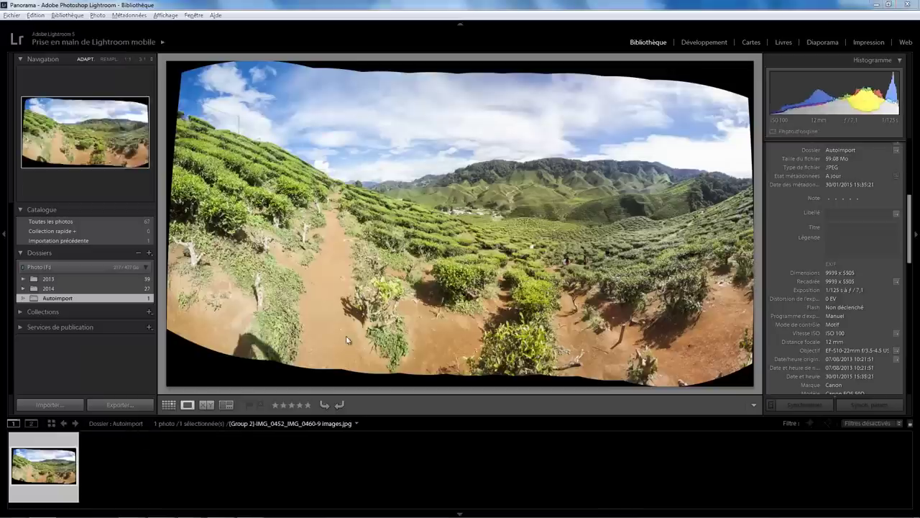
key("Delete")
left_click(431, 286)
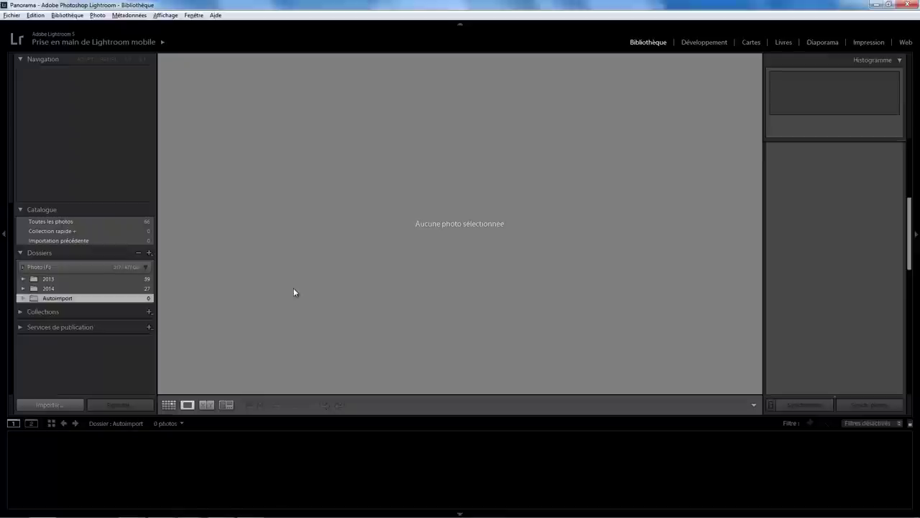
Set F:\Autoimport as the auto-import watched folder and enable auto import.
left_click(11, 15)
mouse_move(49, 108)
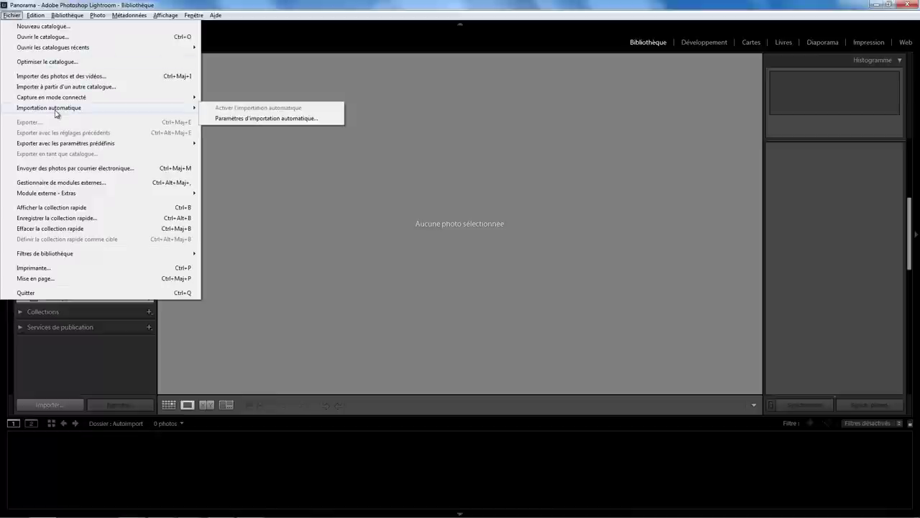
left_click(241, 120)
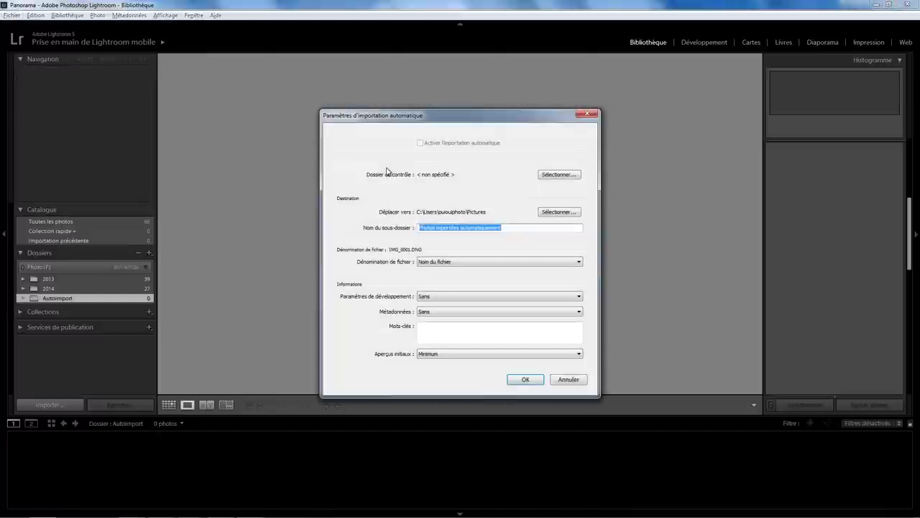
left_click(559, 174)
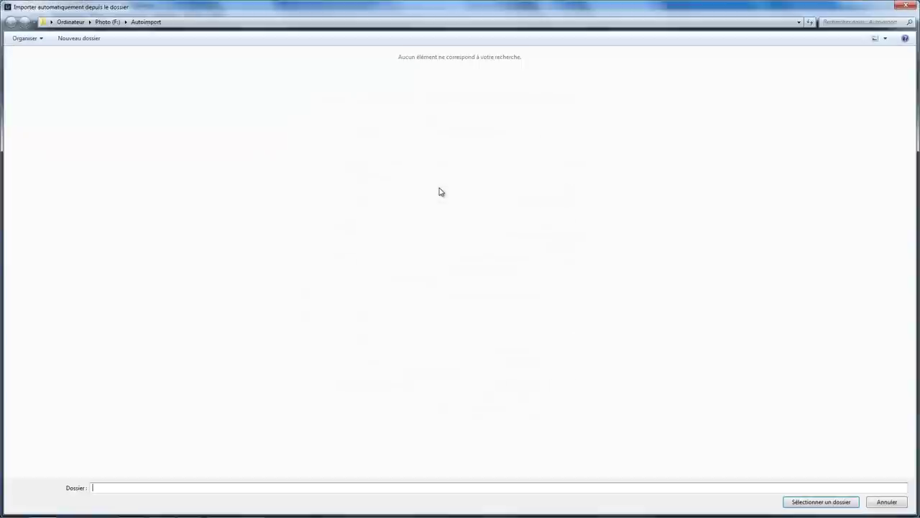
left_click(106, 22)
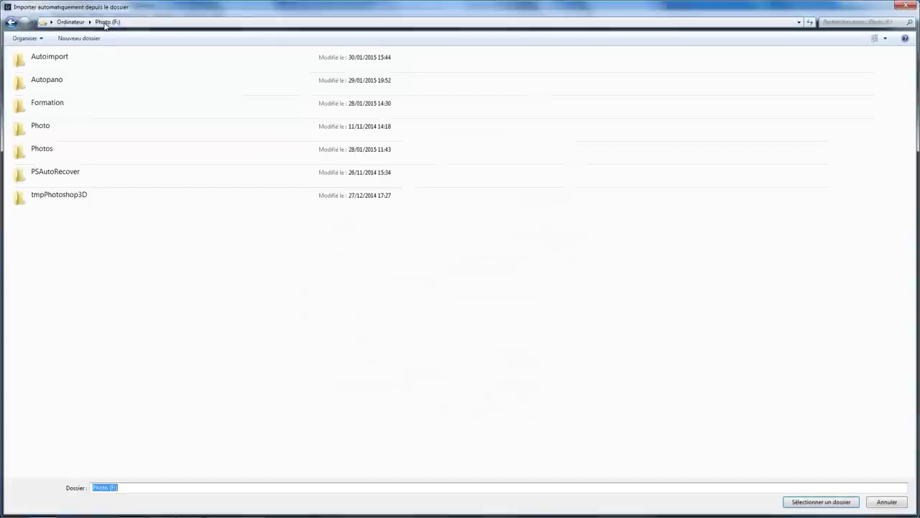
left_click(59, 60)
left_click(845, 502)
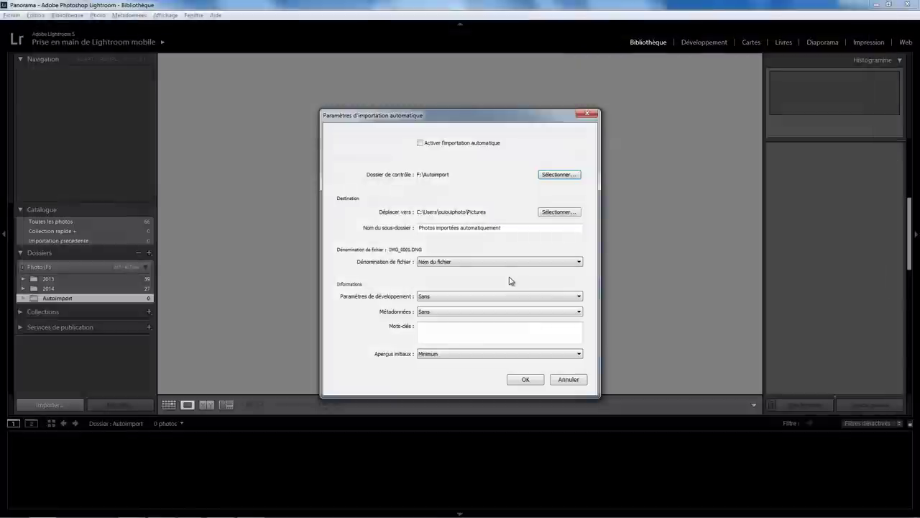
left_click(421, 143)
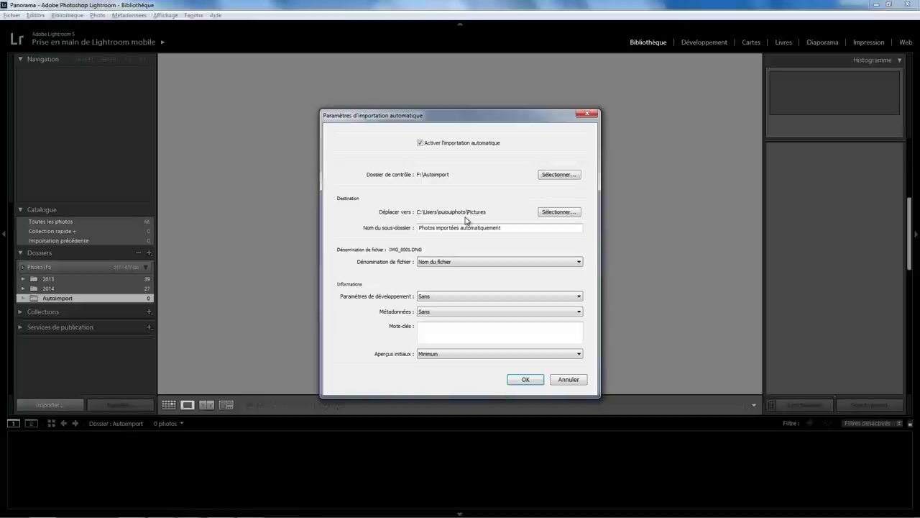
Create a new F:\Panorama folder and make it the import destination.
right_click(159, 267)
mouse_move(185, 381)
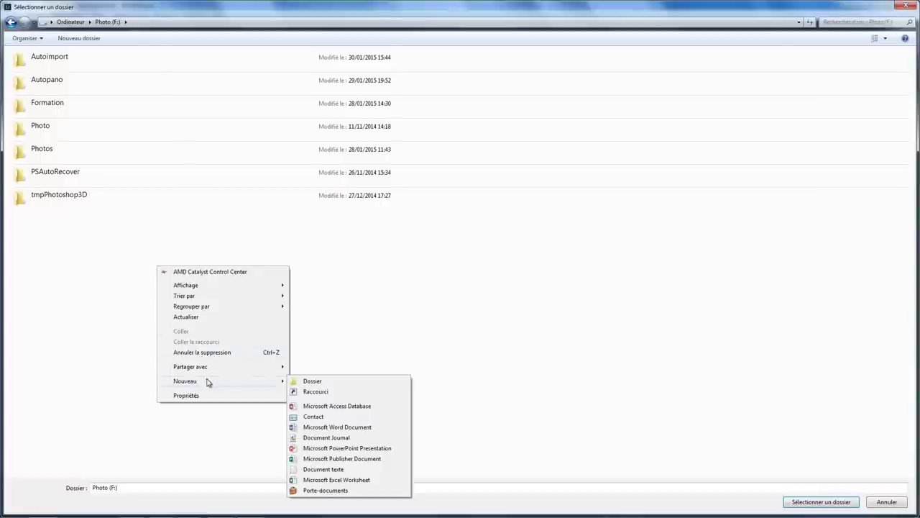
left_click(315, 382)
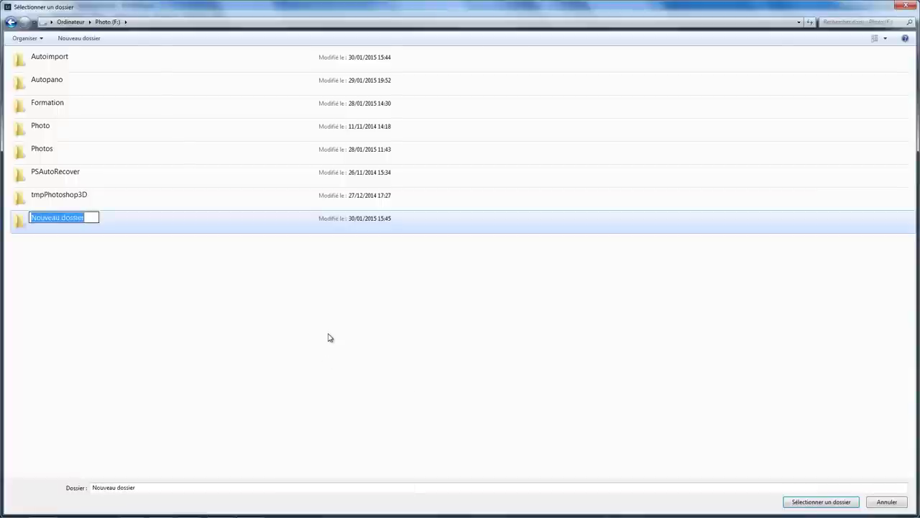
type("Panorama")
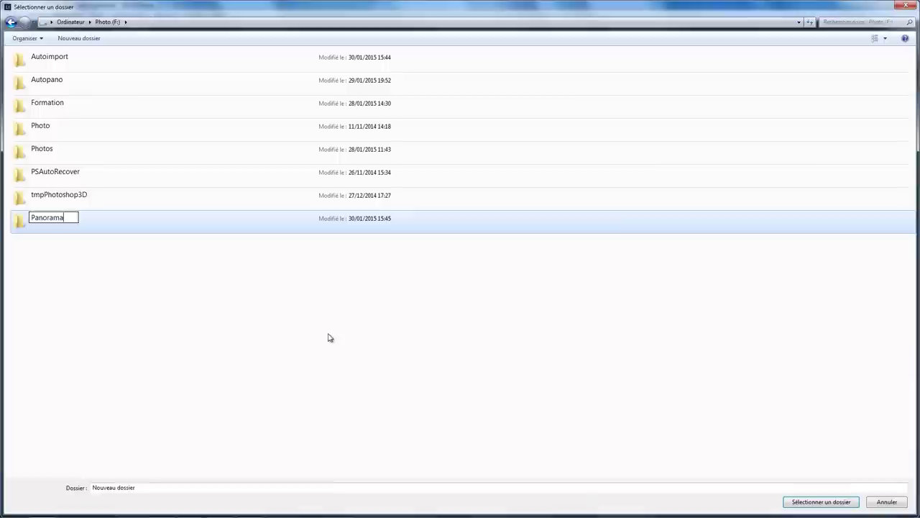
key("Return")
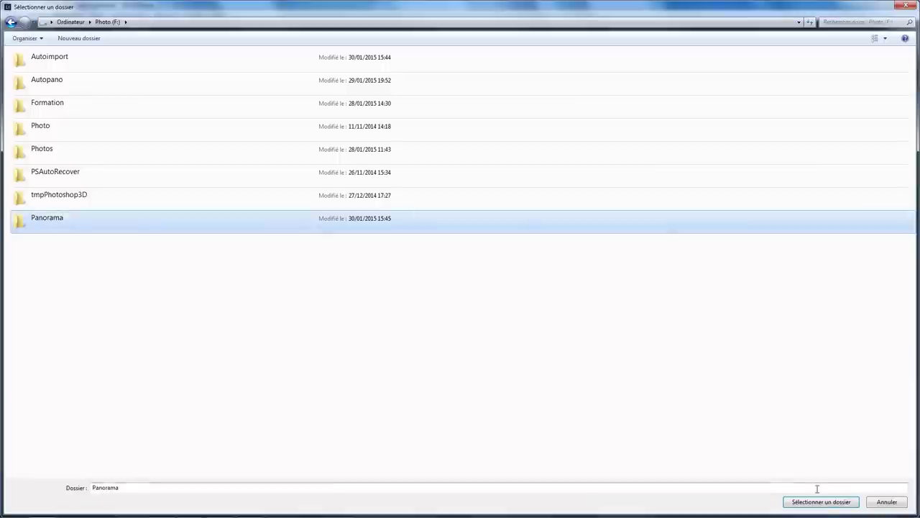
left_click(824, 503)
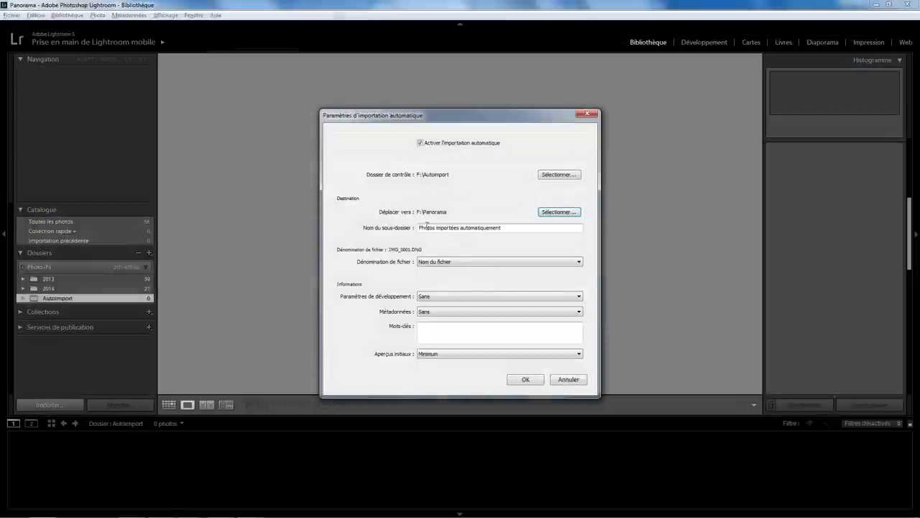
Set subfolder name 'Importation' and keyword 'Panorama', then confirm the auto-import settings.
left_click(427, 227)
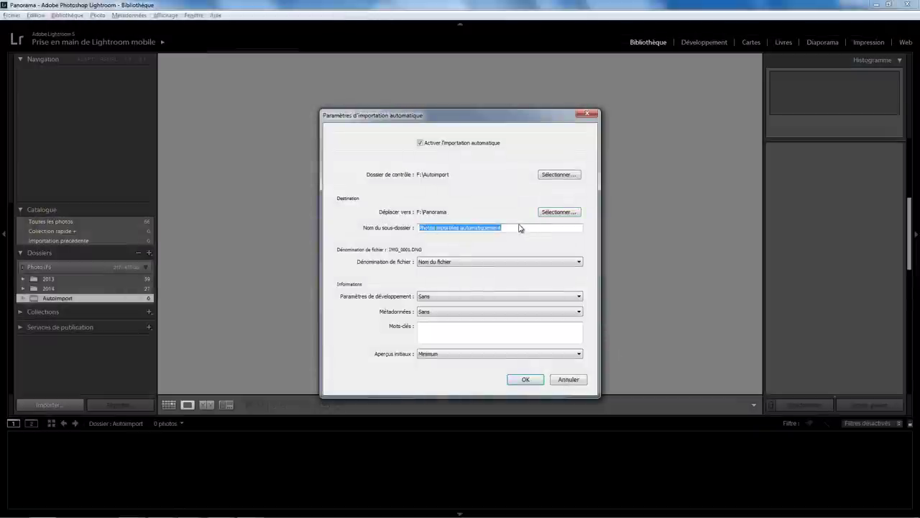
type("I")
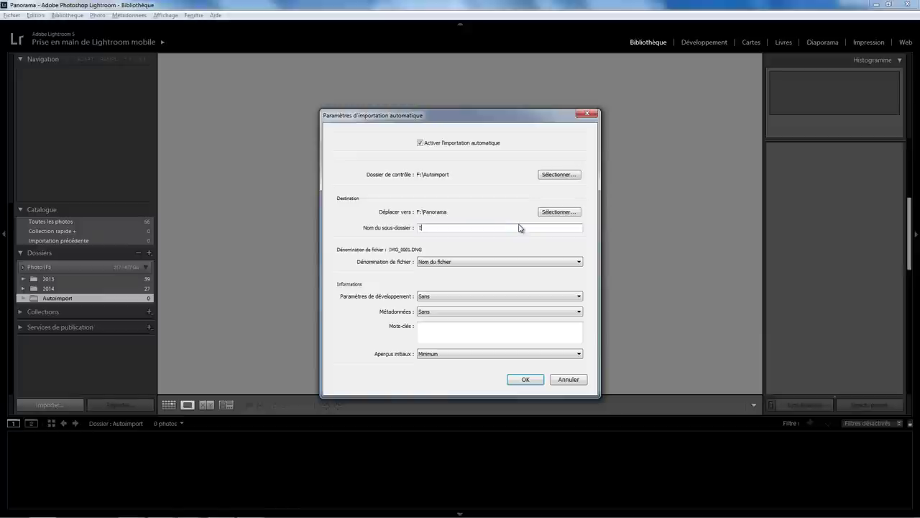
type("mportat")
type("ion")
type("Pano")
type("rama")
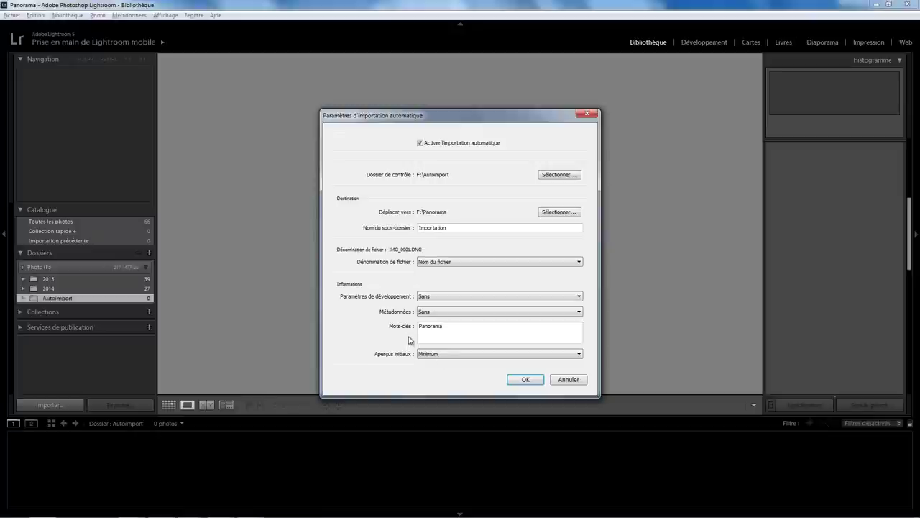
left_click(535, 380)
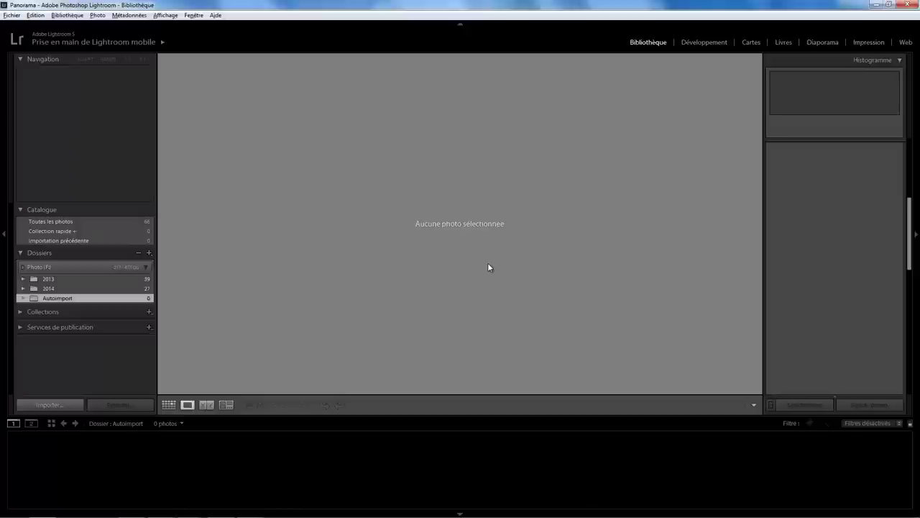
From All Photographs, select tea-plantation photos 1–9 and reset their develop settings.
left_click(100, 222)
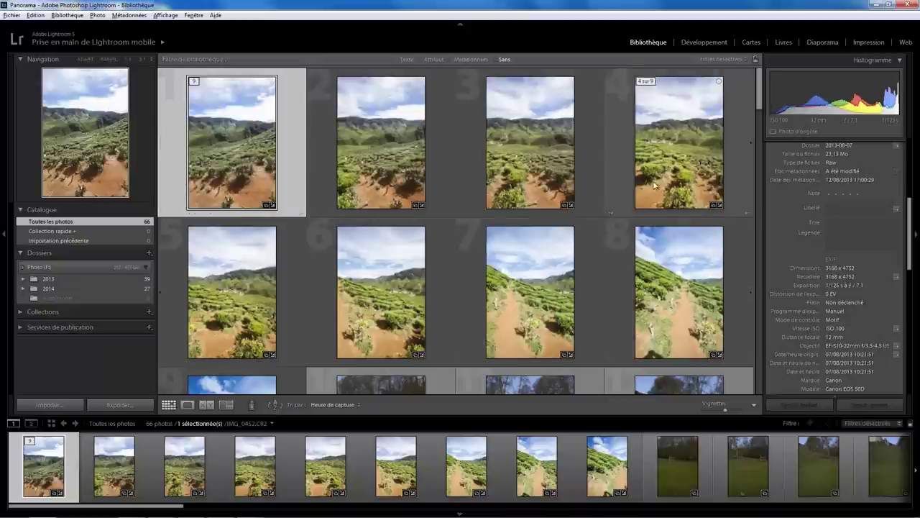
left_click_drag(760, 106, 761, 117)
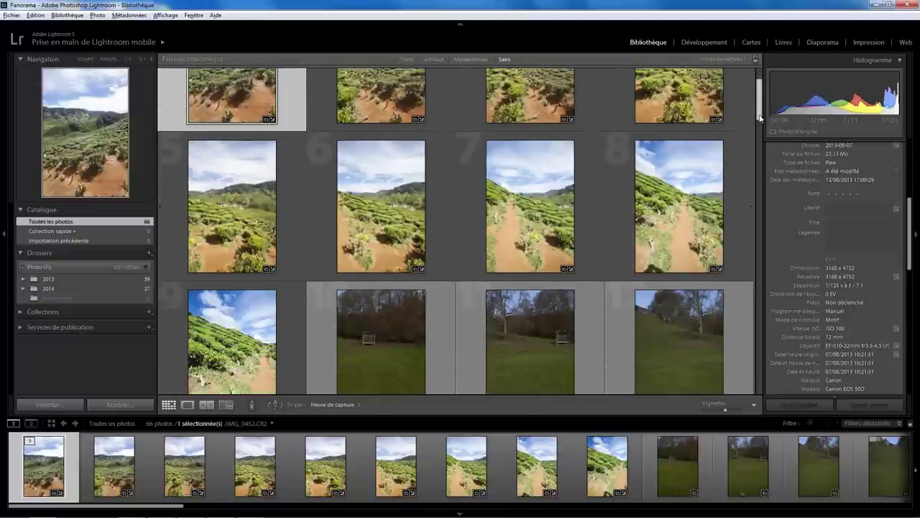
left_click(283, 328, "shift")
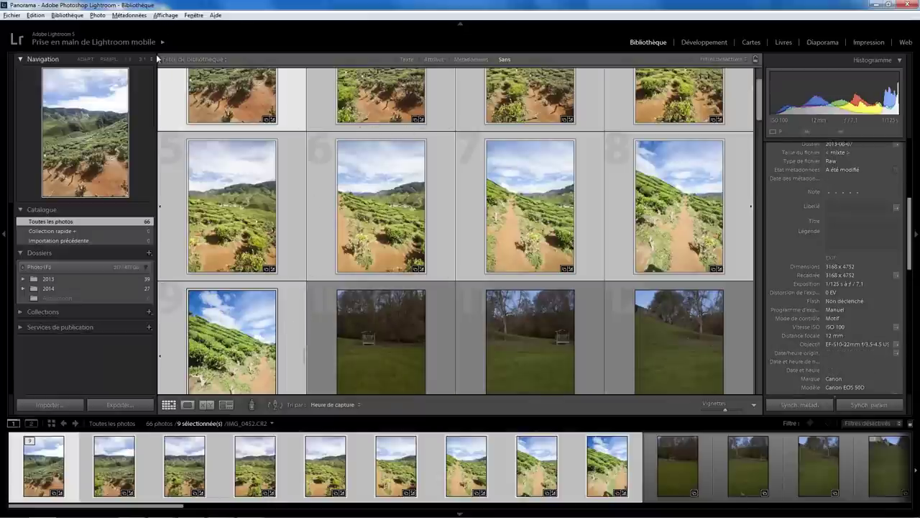
left_click(102, 17)
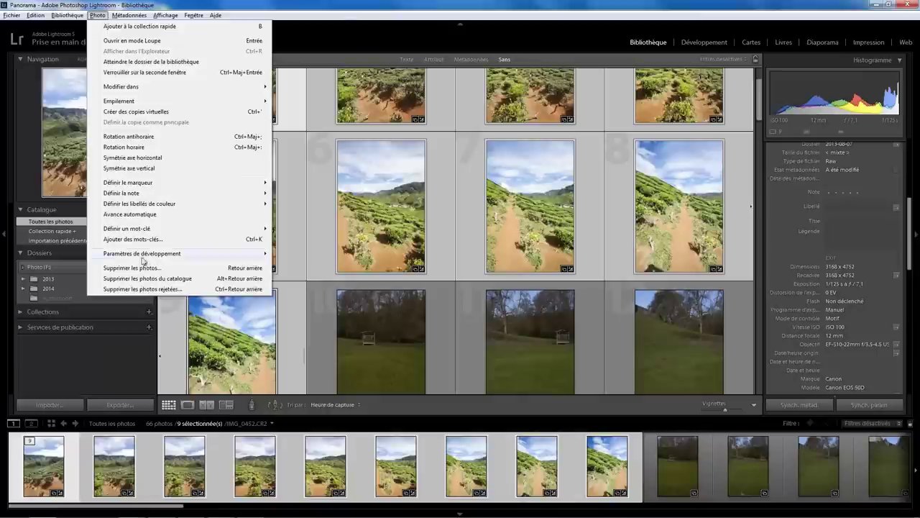
mouse_move(143, 253)
left_click(312, 252)
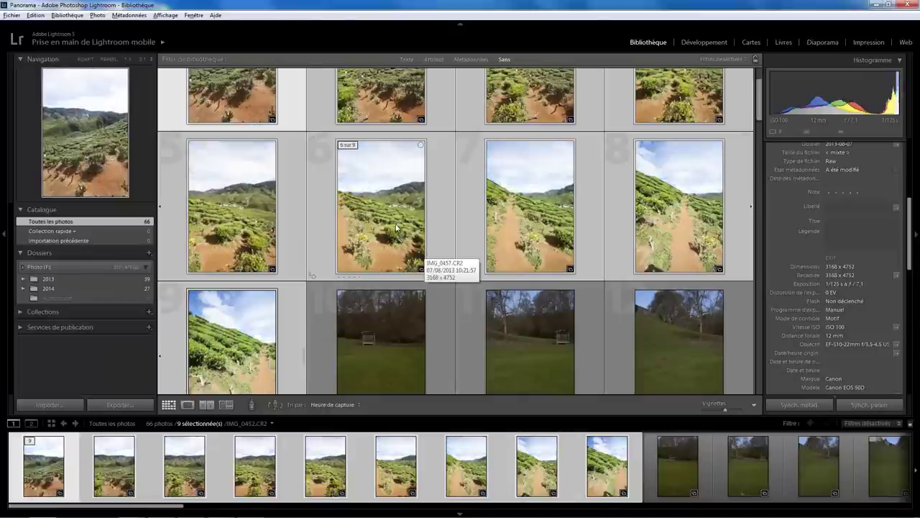
scroll(401, 229, "up", 2)
Export the nine selected photos to Autopano Giga 3 using the TIFF16 preset.
right_click(320, 157)
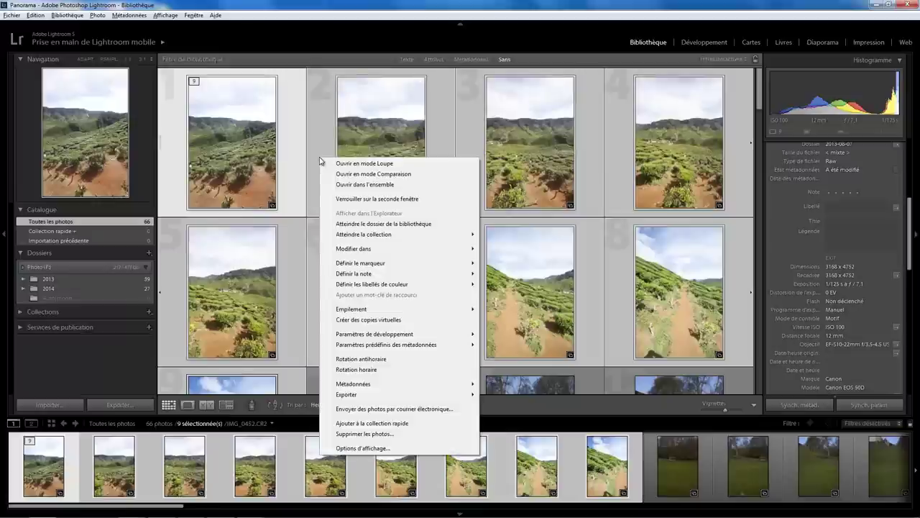
mouse_move(347, 394)
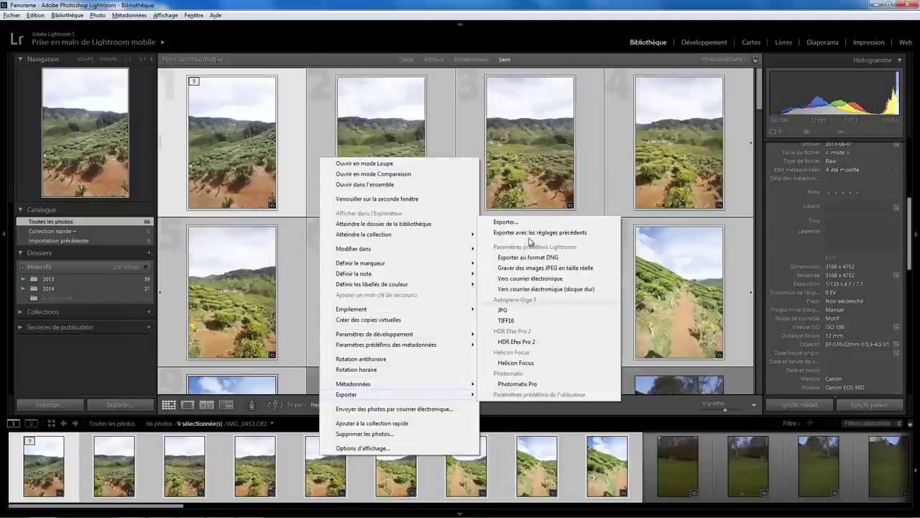
left_click(514, 221)
left_click(562, 106)
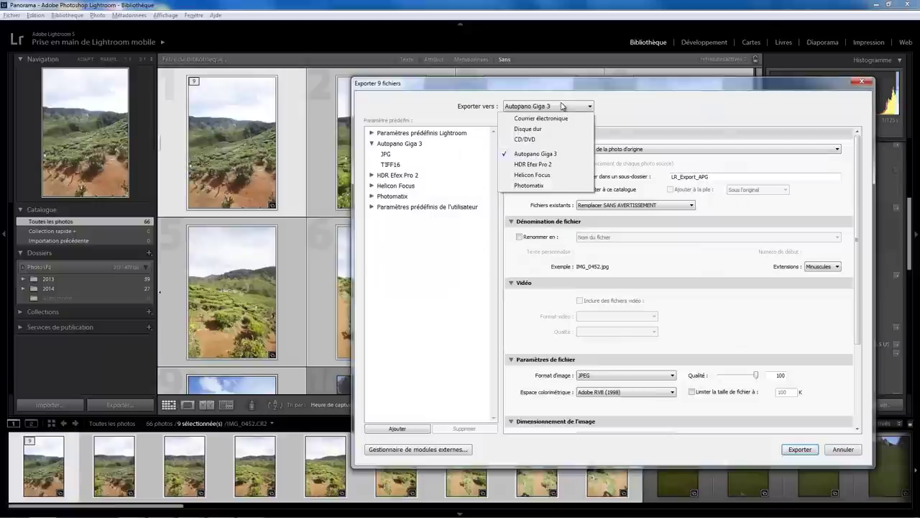
left_click(536, 154)
left_click(400, 165)
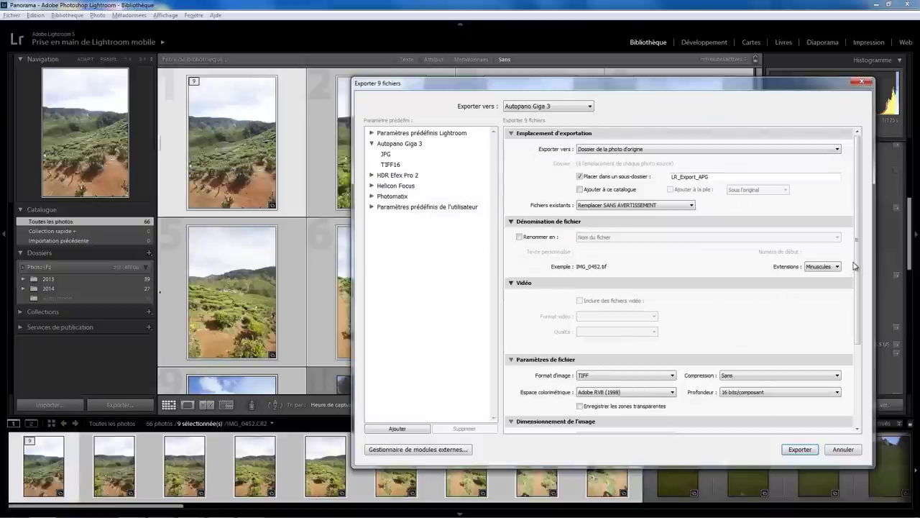
left_click_drag(858, 267, 859, 340)
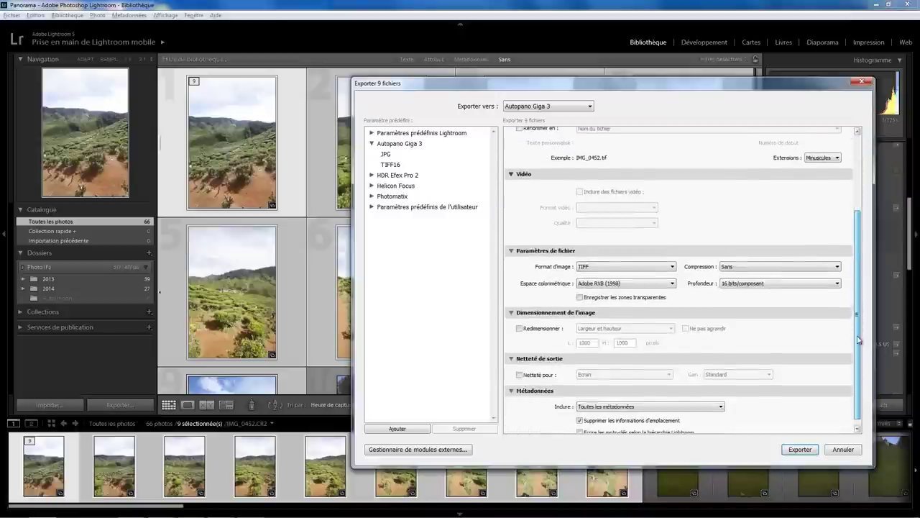
left_click(800, 448)
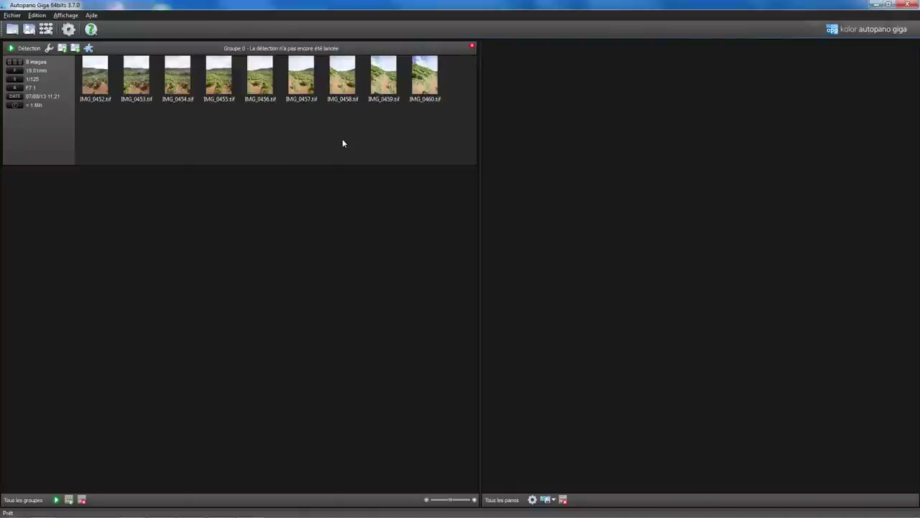
Run Detection in Autopano Giga to find the panorama in the nine TIFFs.
left_click(26, 48)
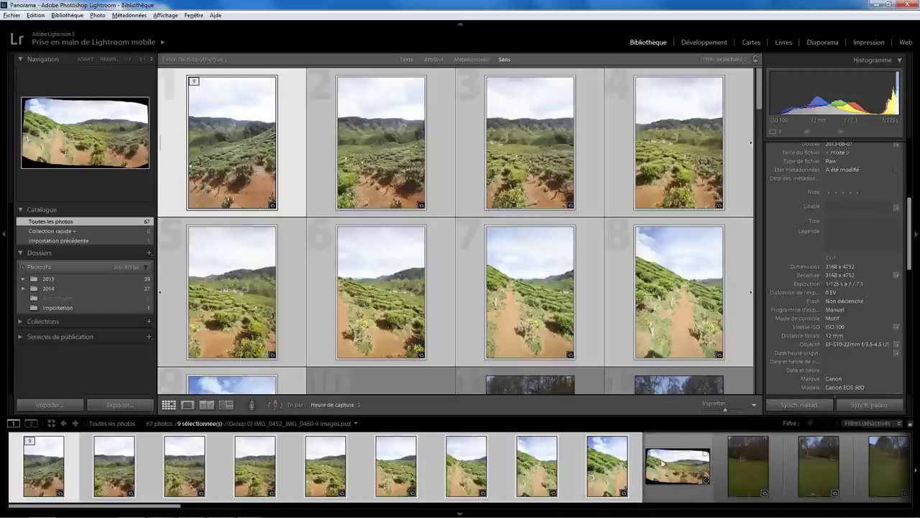
Open the Previous Import collection to view the auto-imported stitched panorama.
left_click(67, 241)
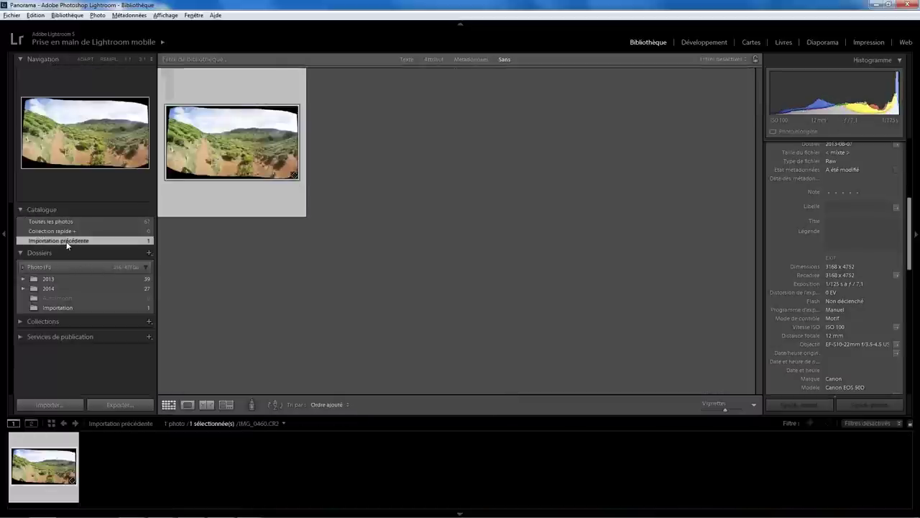